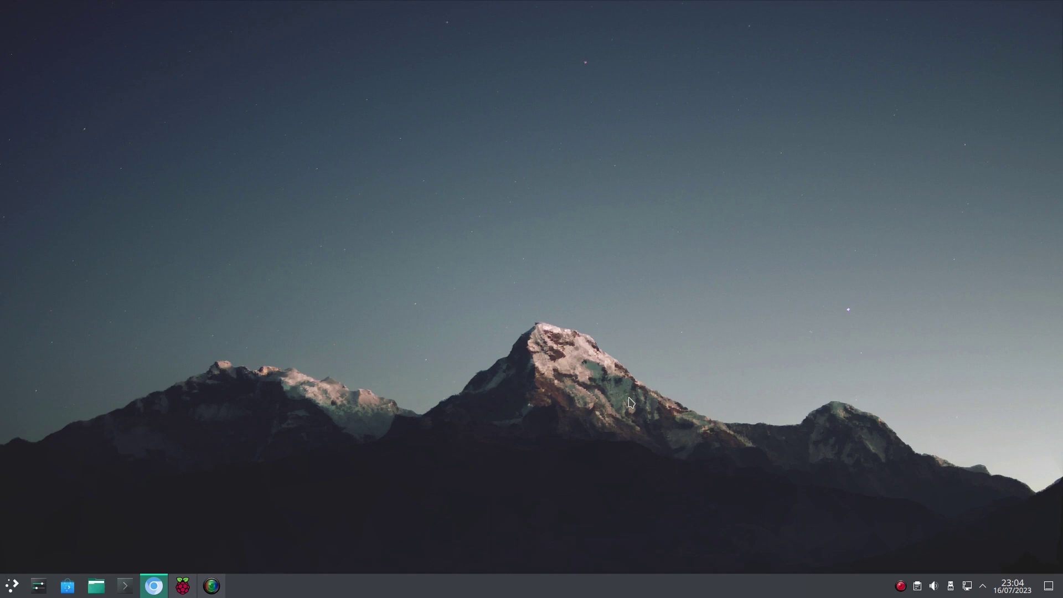
# Step: Restore the Chromium window showing the bigtreetech/BTT-Pi GitHub repository
pyautogui.click(153, 586)
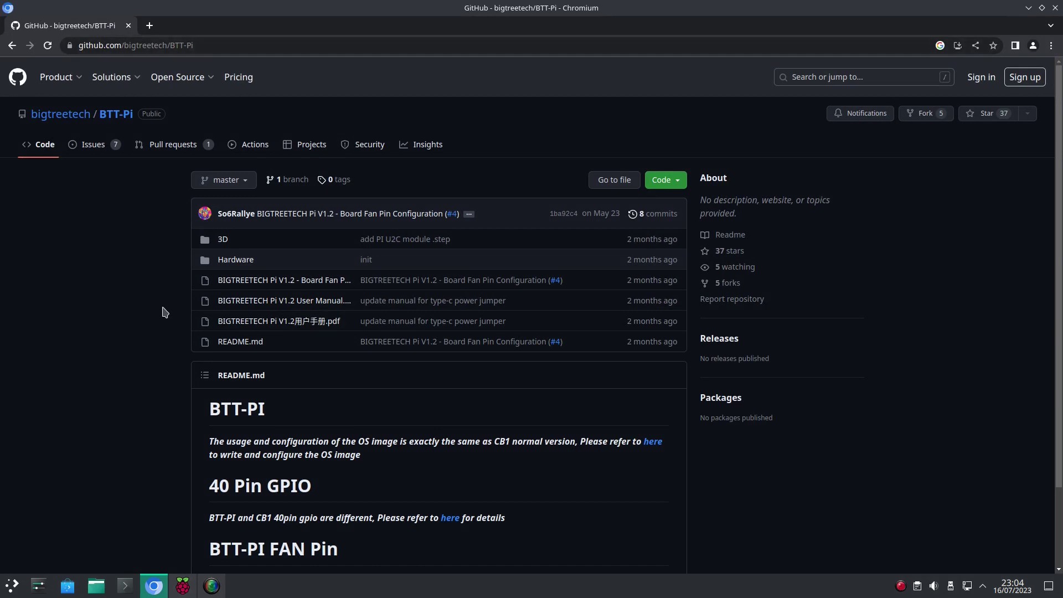
# Step: Follow the README link to the CB1 releases and expand the V2.3.3 assets list
pyautogui.scroll(-2, 165, 313)
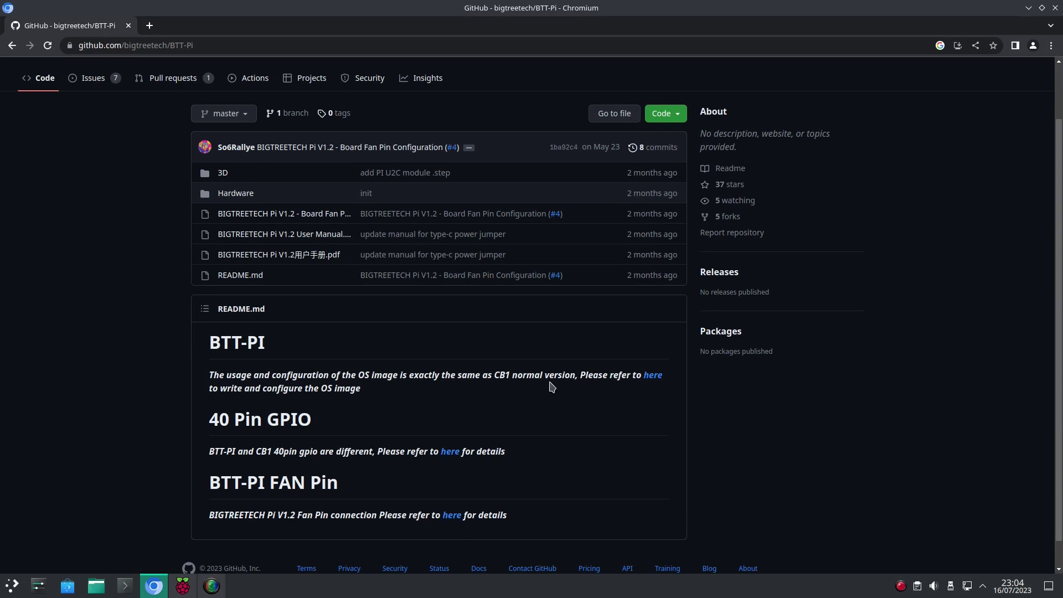
pyautogui.click(650, 379)
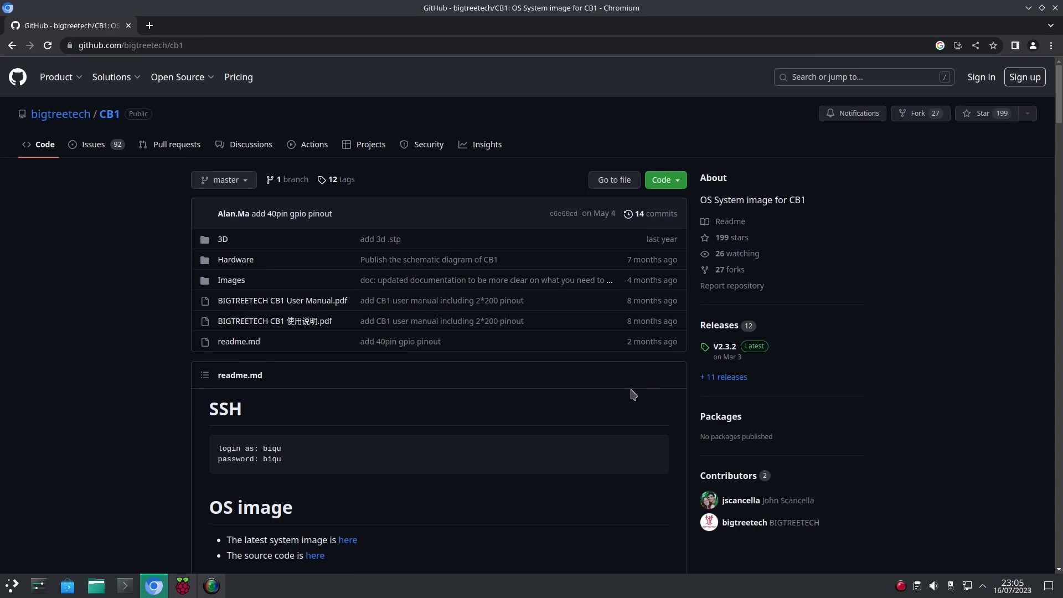
pyautogui.click(719, 328)
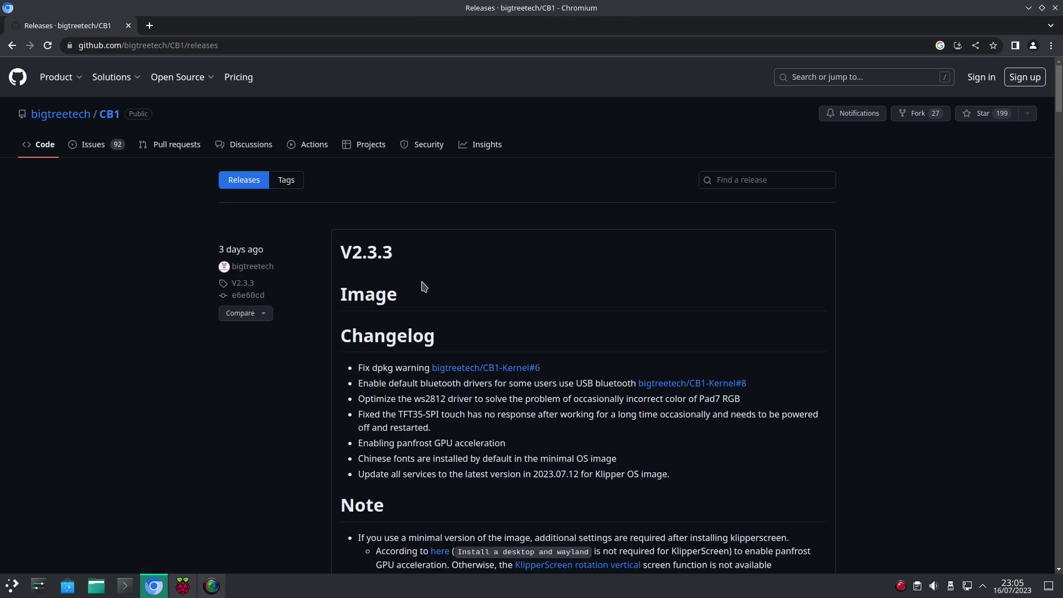
pyautogui.scroll(-2, 421, 282)
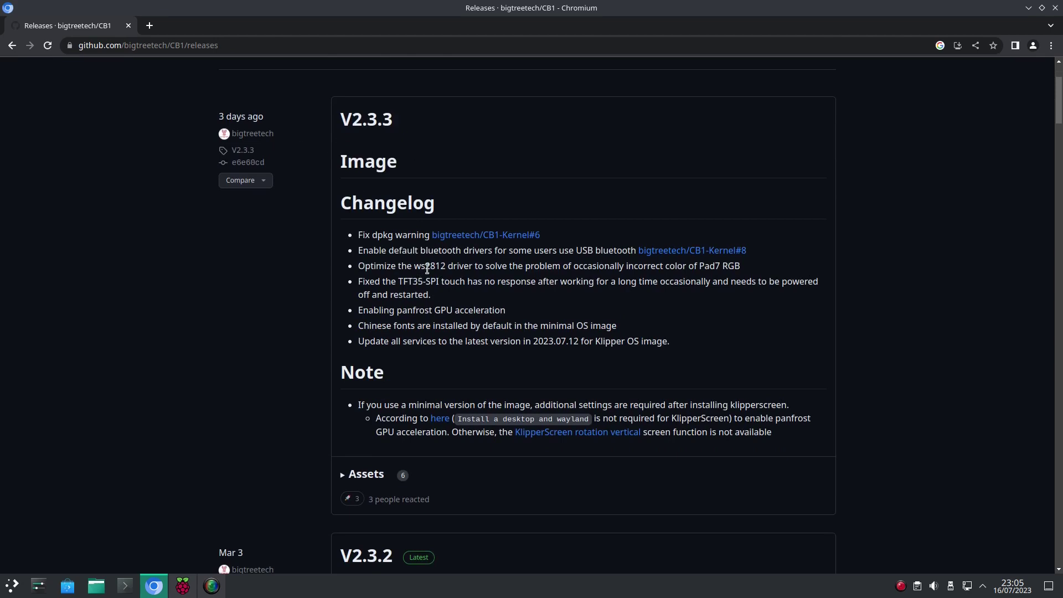
pyautogui.scroll(-2, 498, 404)
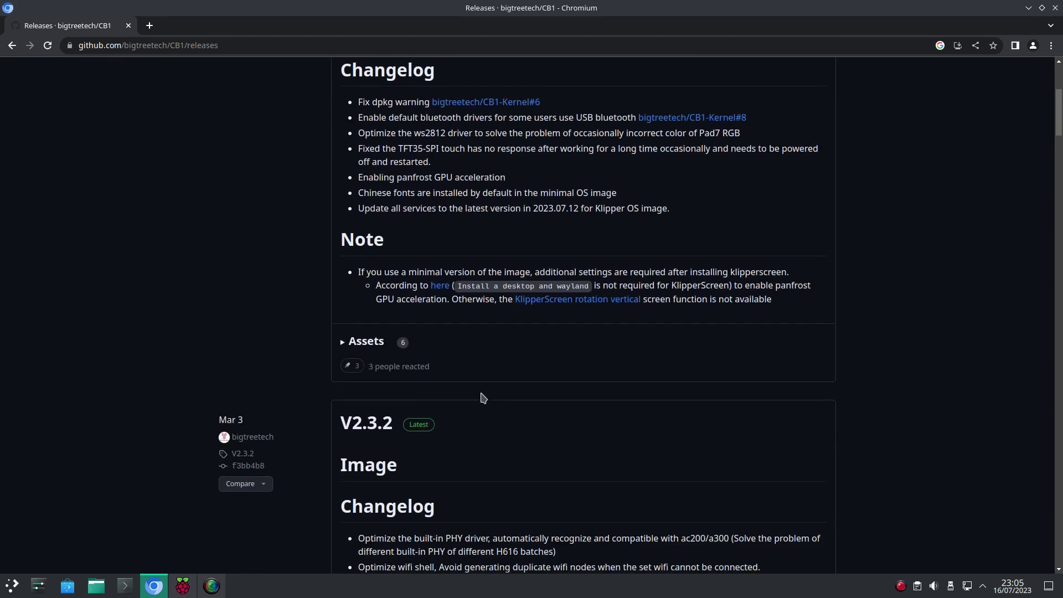
pyautogui.click(373, 349)
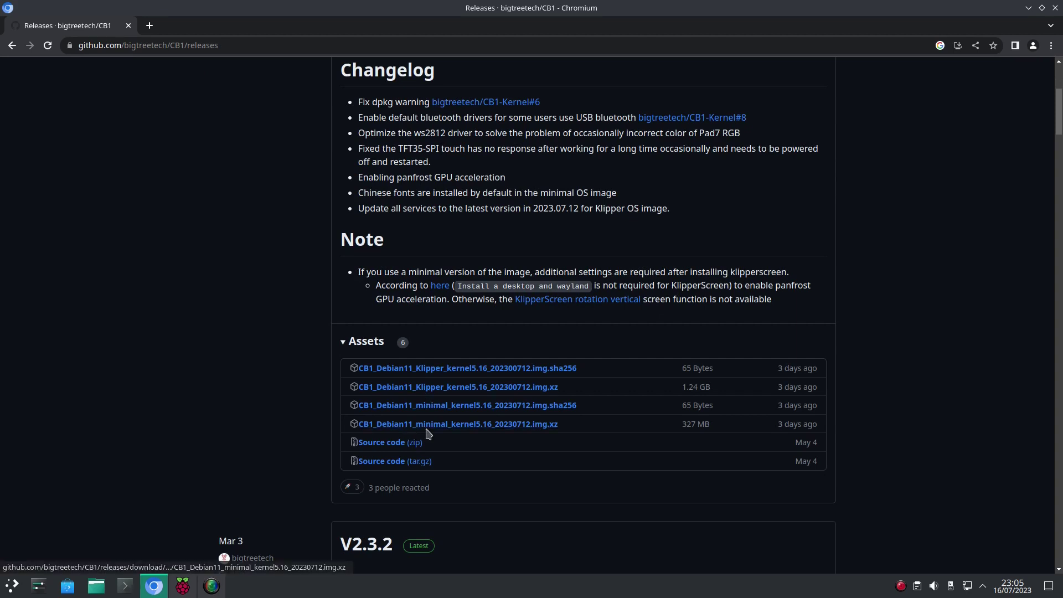
# Step: Download the CB1 Klipper .img.xz and extract it into Downloads with Ark
pyautogui.click(434, 391)
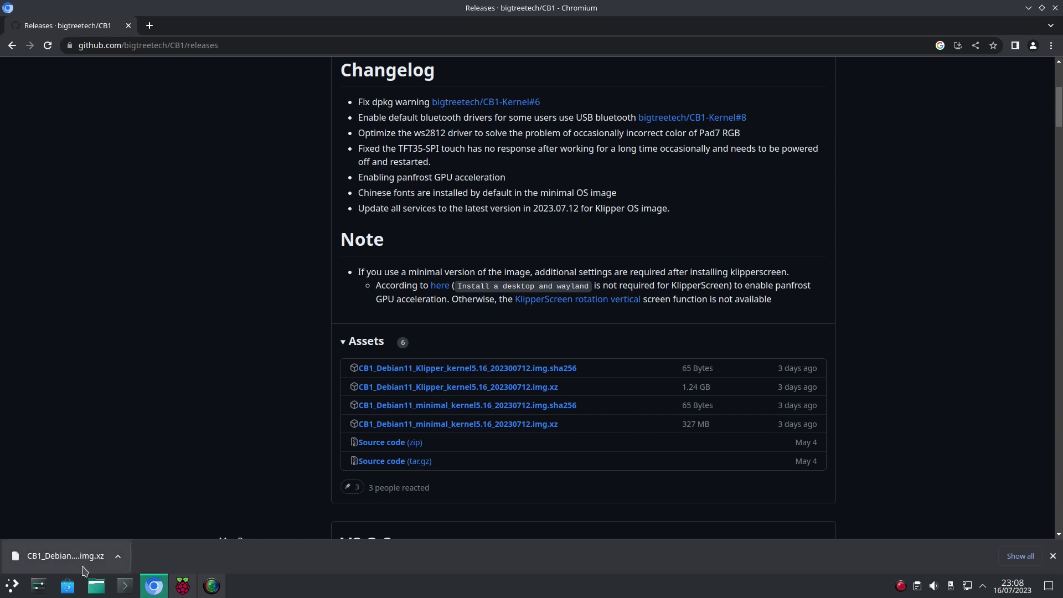
pyautogui.click(92, 561)
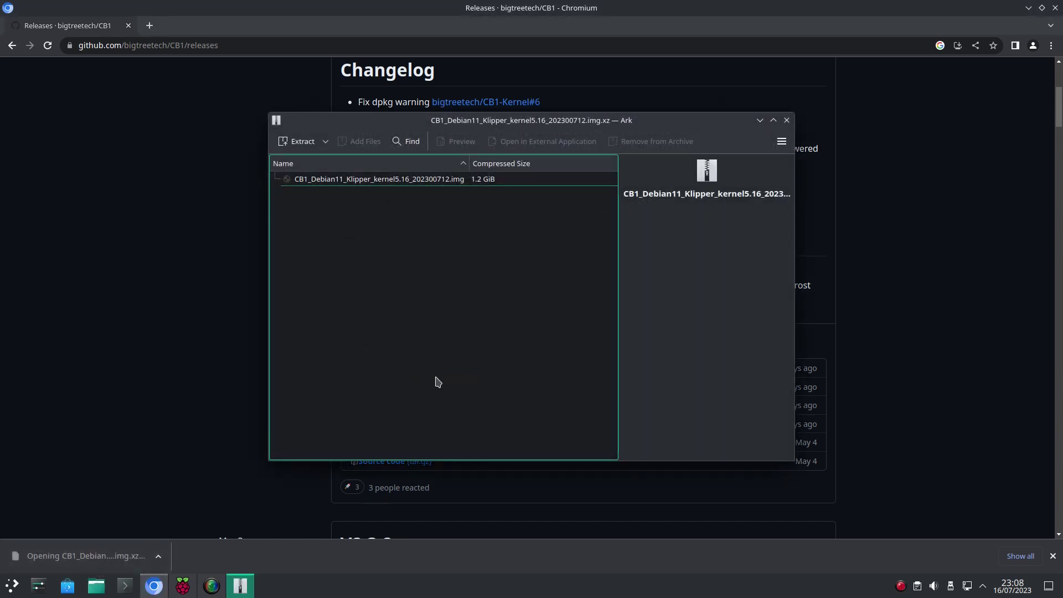
pyautogui.click(308, 146)
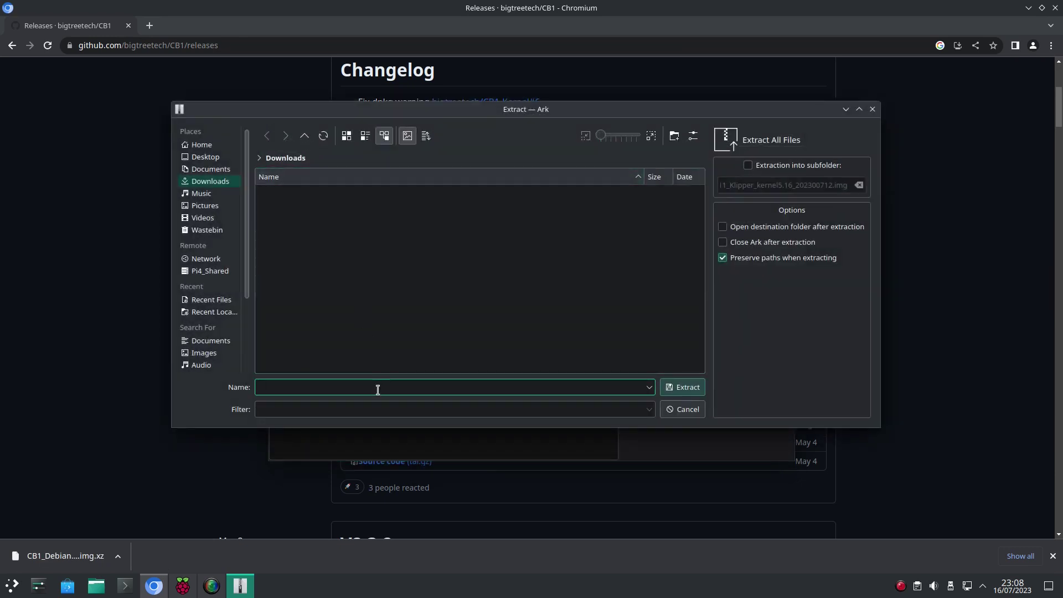
pyautogui.click(696, 389)
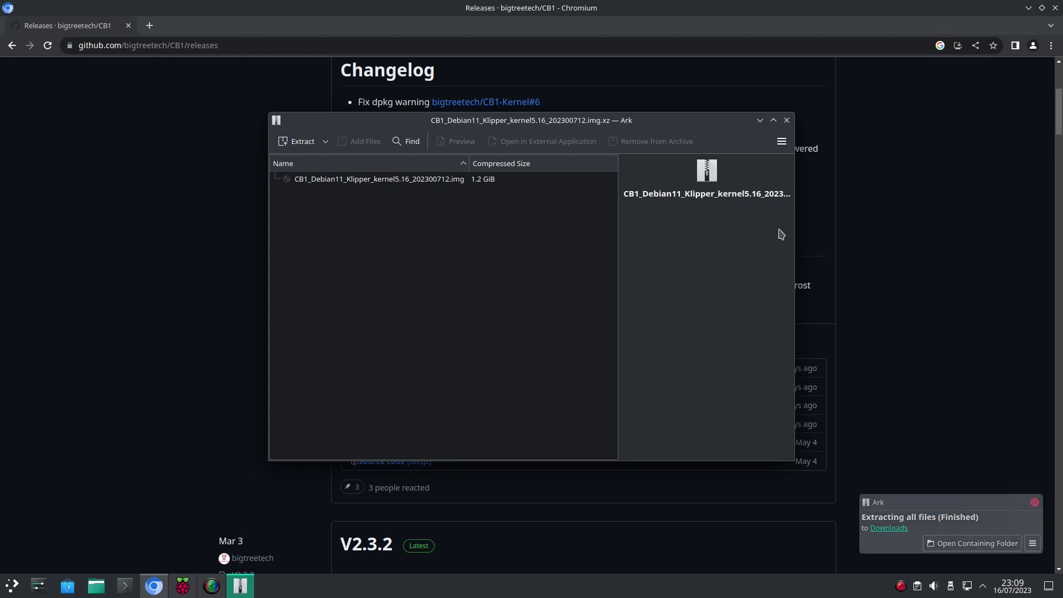
pyautogui.click(785, 122)
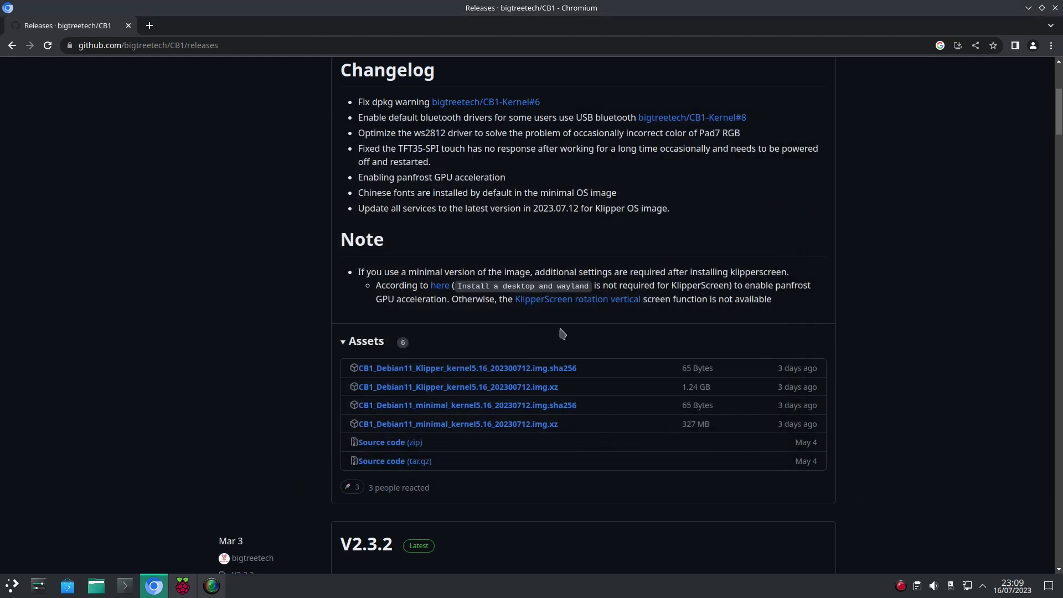
# Step: Choose the extracted CB1 Klipper .img as a custom OS in Raspberry Pi Imager
pyautogui.click(176, 587)
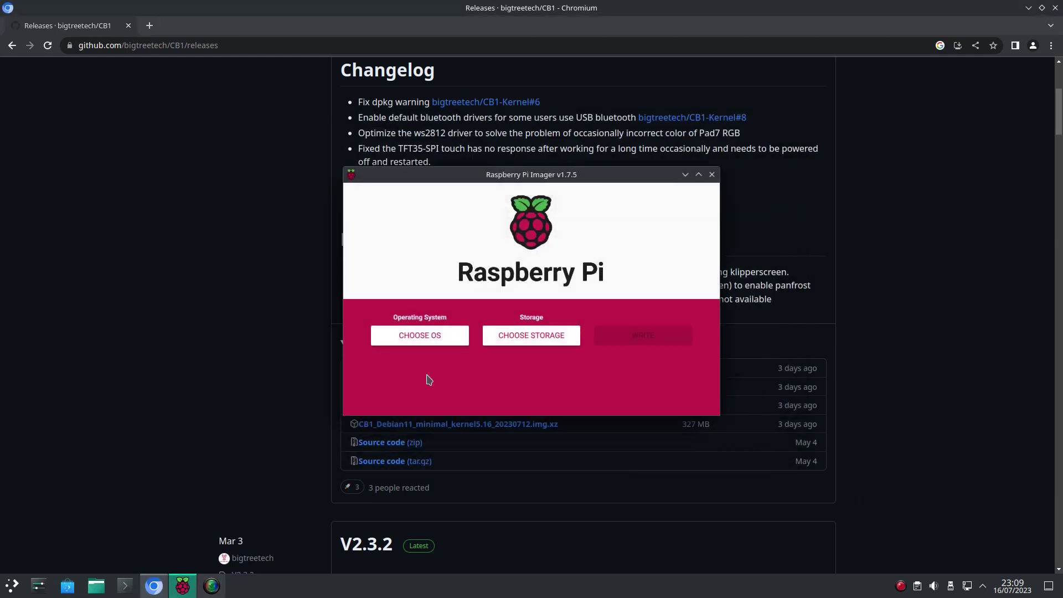
pyautogui.click(436, 343)
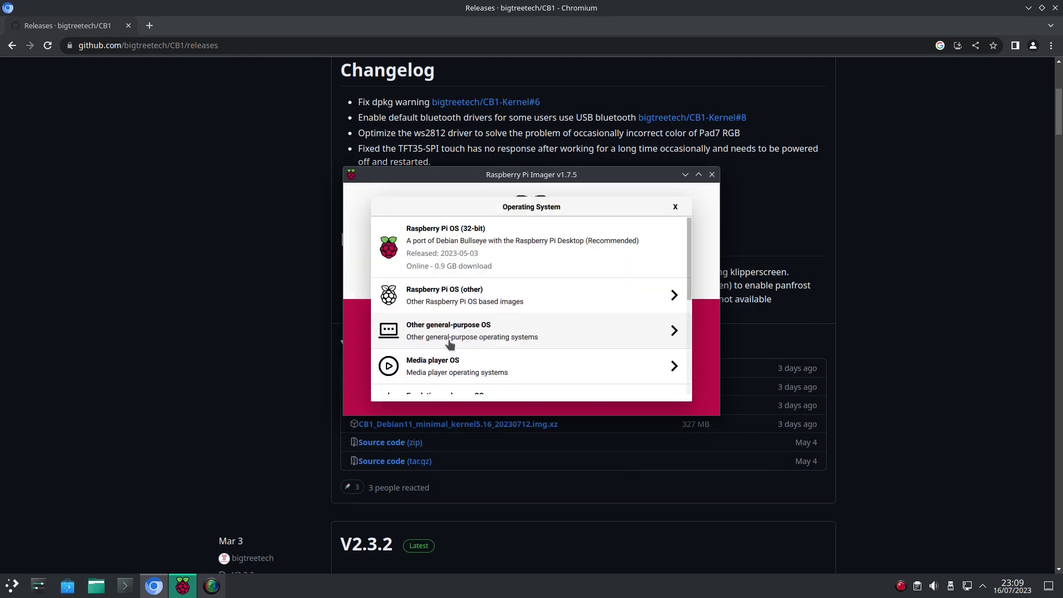
pyautogui.scroll(-5, 450, 344)
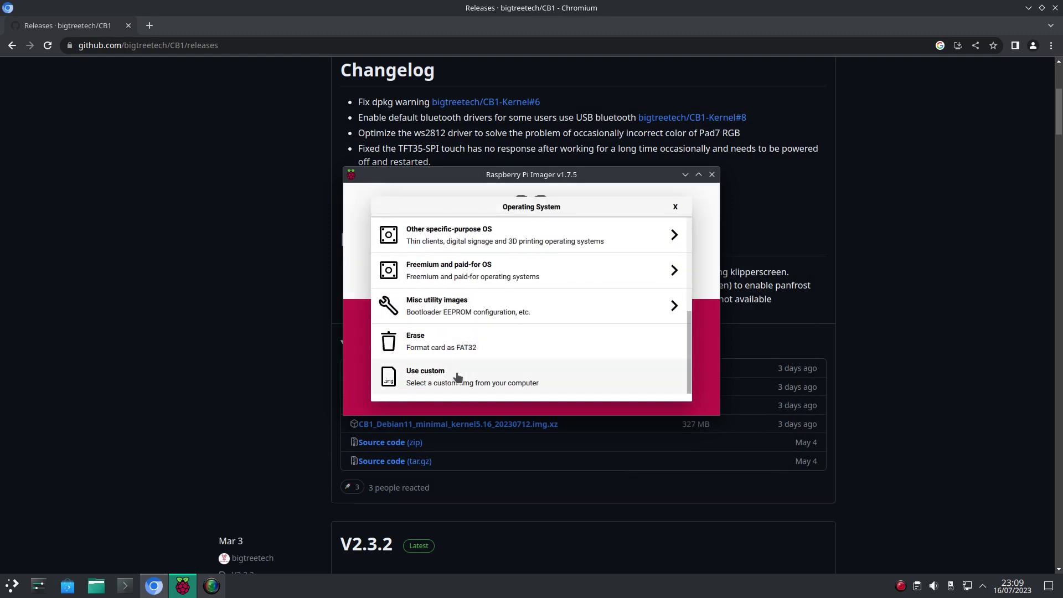
pyautogui.click(457, 377)
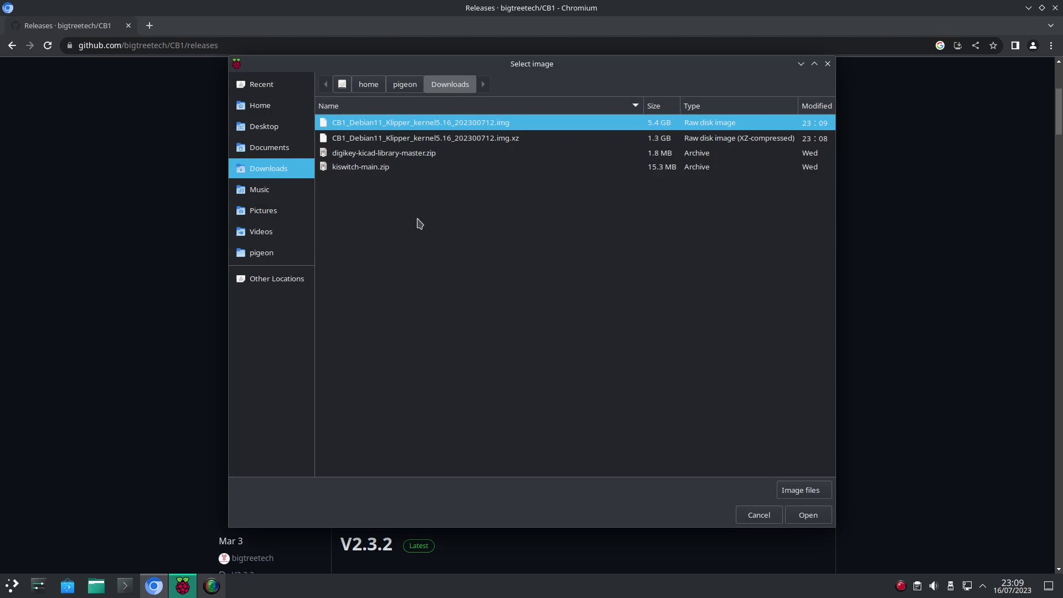
pyautogui.doubleClick(440, 122)
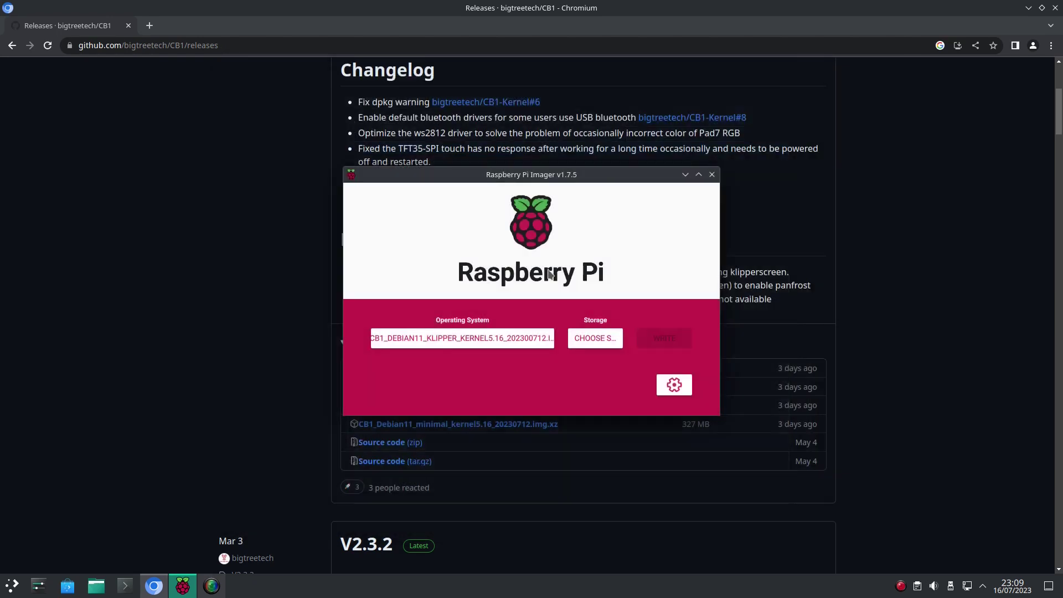
# Step: Select the 62.5 GB Mass Storage Device as target, leaving advanced options unchanged
pyautogui.click(586, 339)
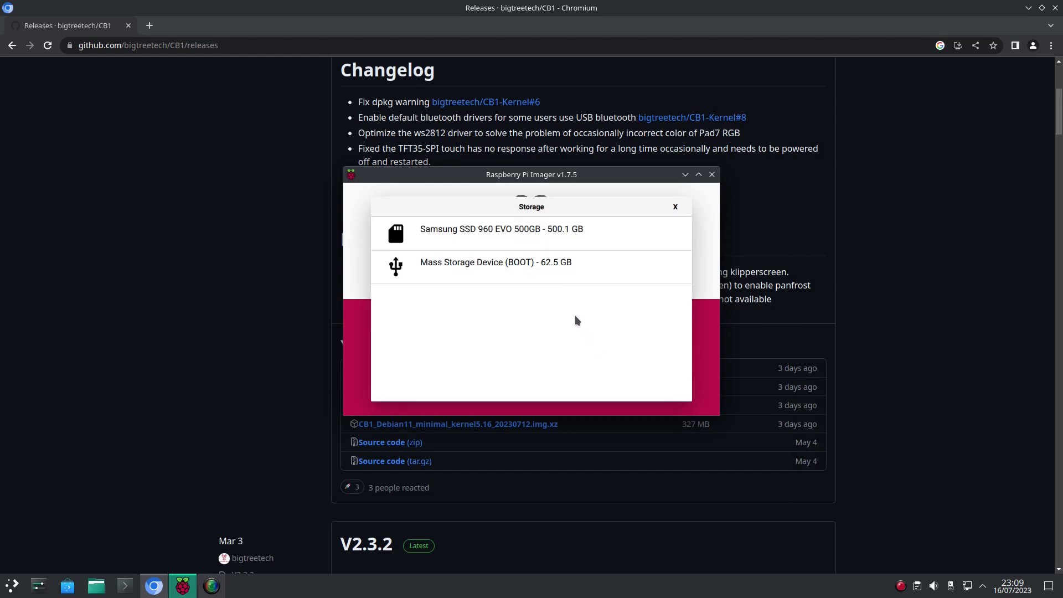
pyautogui.click(557, 276)
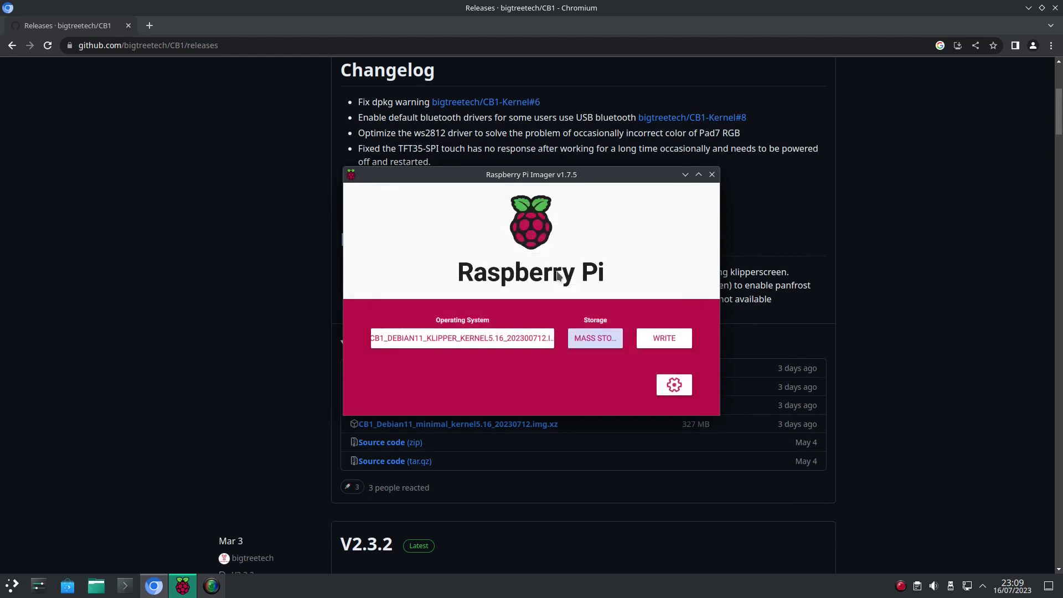
pyautogui.click(675, 386)
pyautogui.scroll(-10, 583, 297)
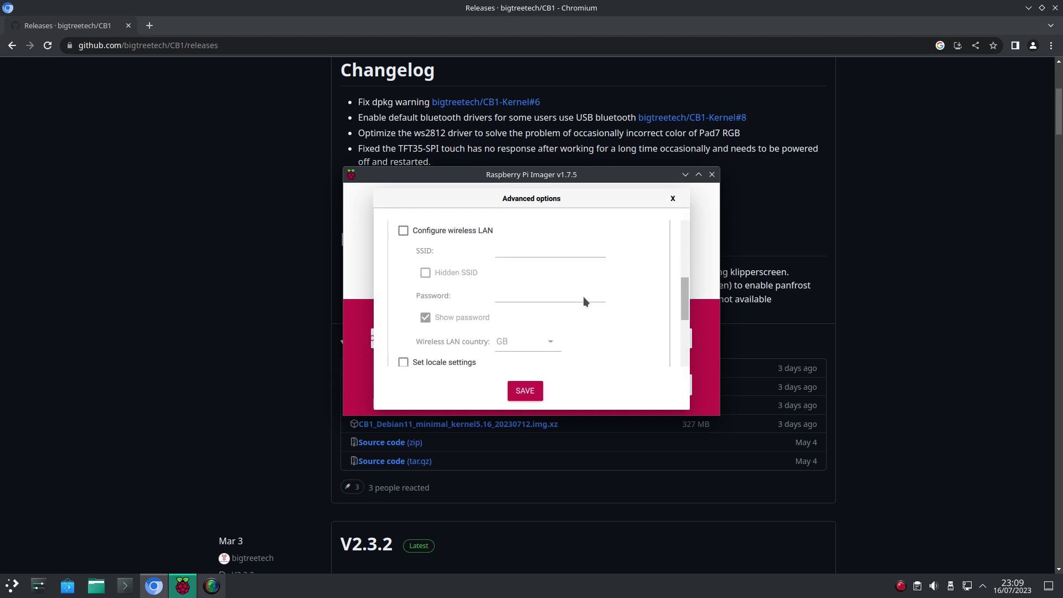
pyautogui.scroll(11, 583, 297)
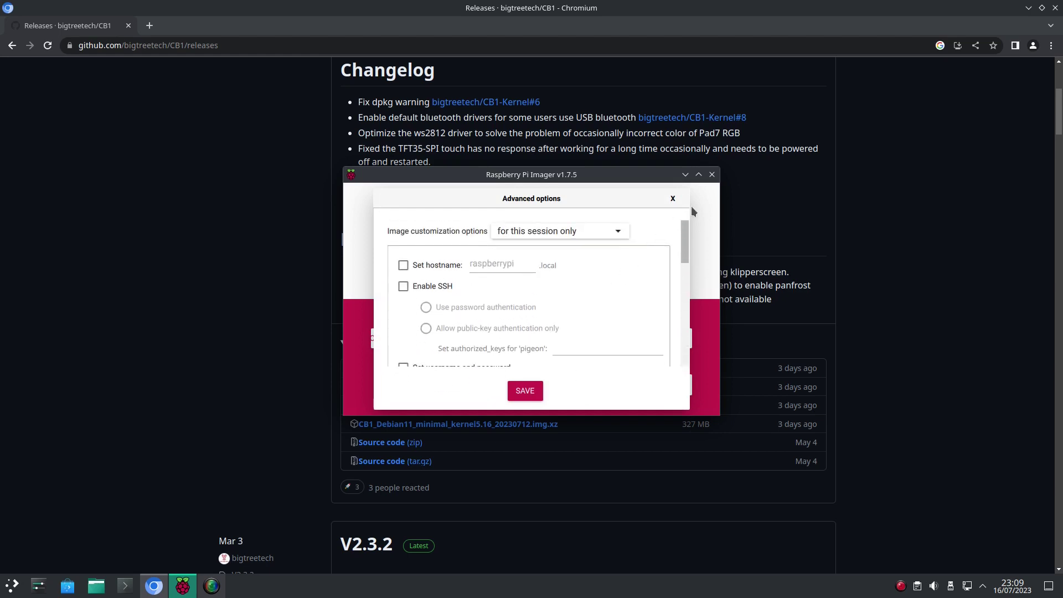
pyautogui.click(673, 198)
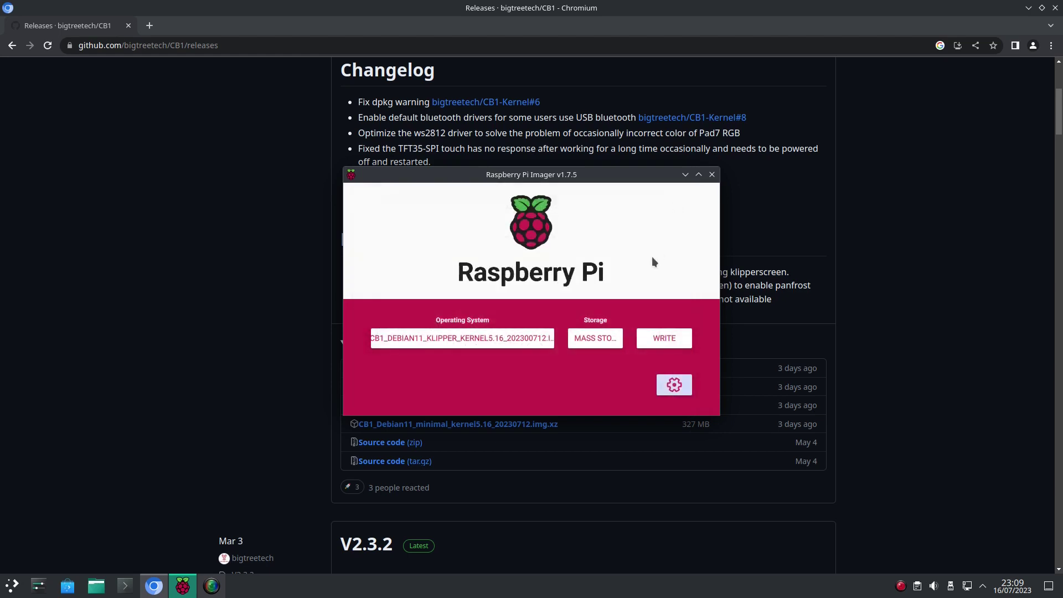
# Step: Write the image to the Mass Storage Device, confirming the erase and entering the account password
pyautogui.click(662, 337)
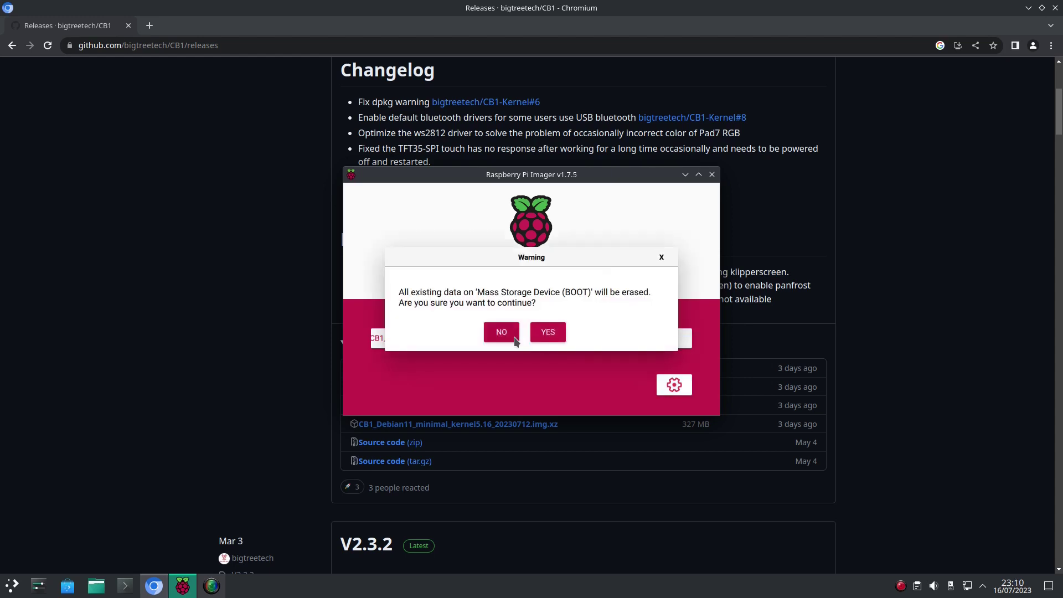
pyautogui.click(547, 334)
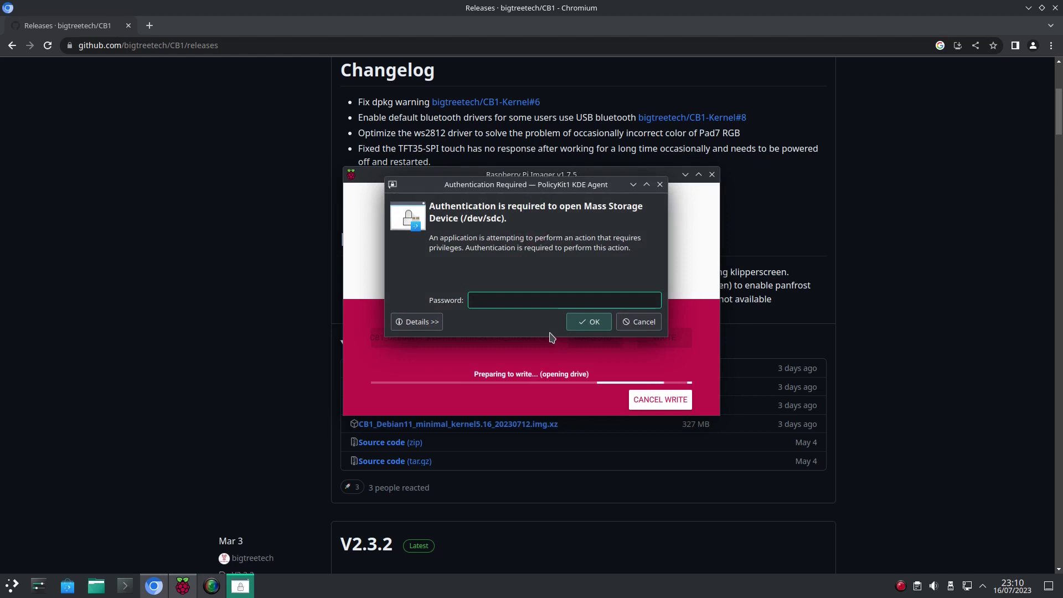
pyautogui.write('******')
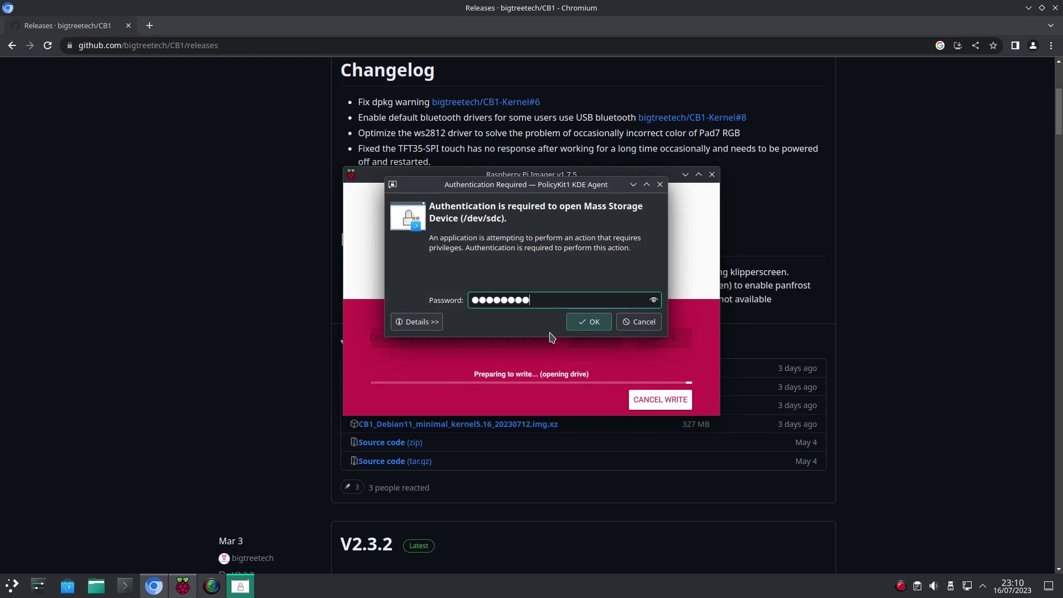
pyautogui.press('Return')
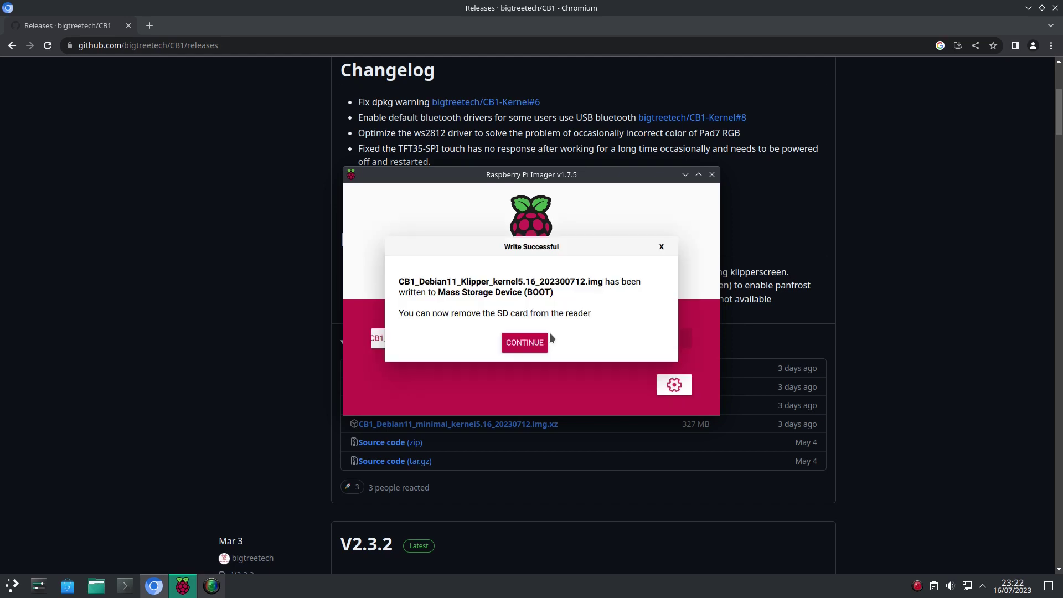
# Step: Dismiss the write-successful message and open the BOOT volume in Dolphin
pyautogui.click(525, 341)
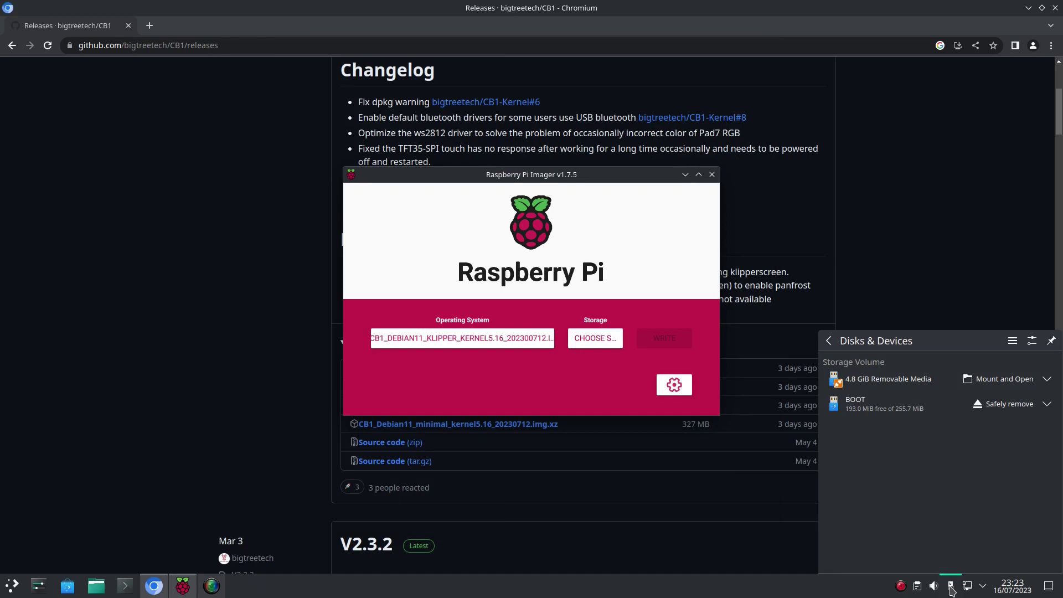
pyautogui.click(886, 416)
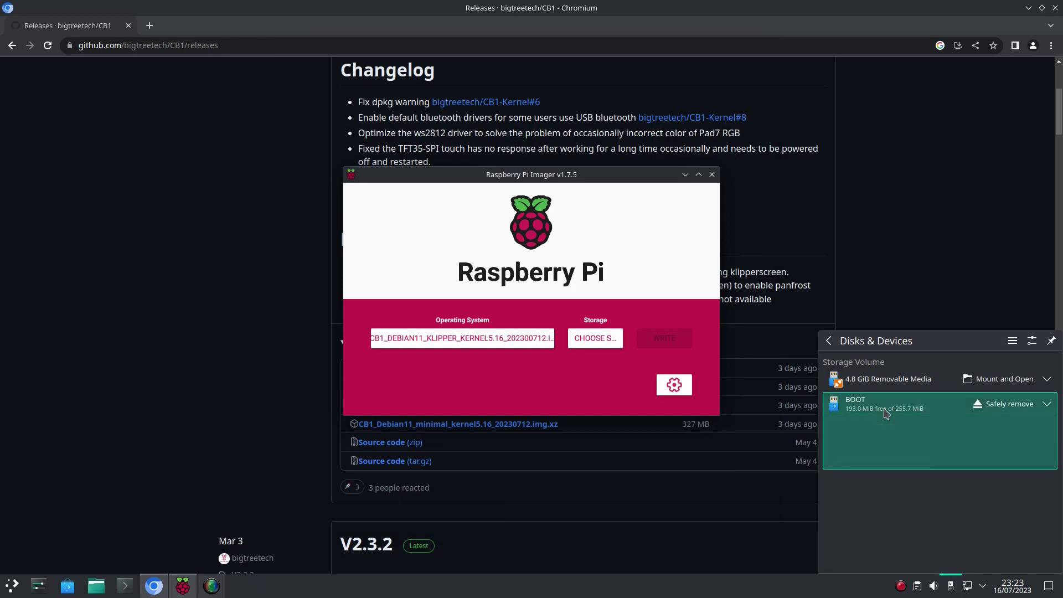
pyautogui.click(892, 459)
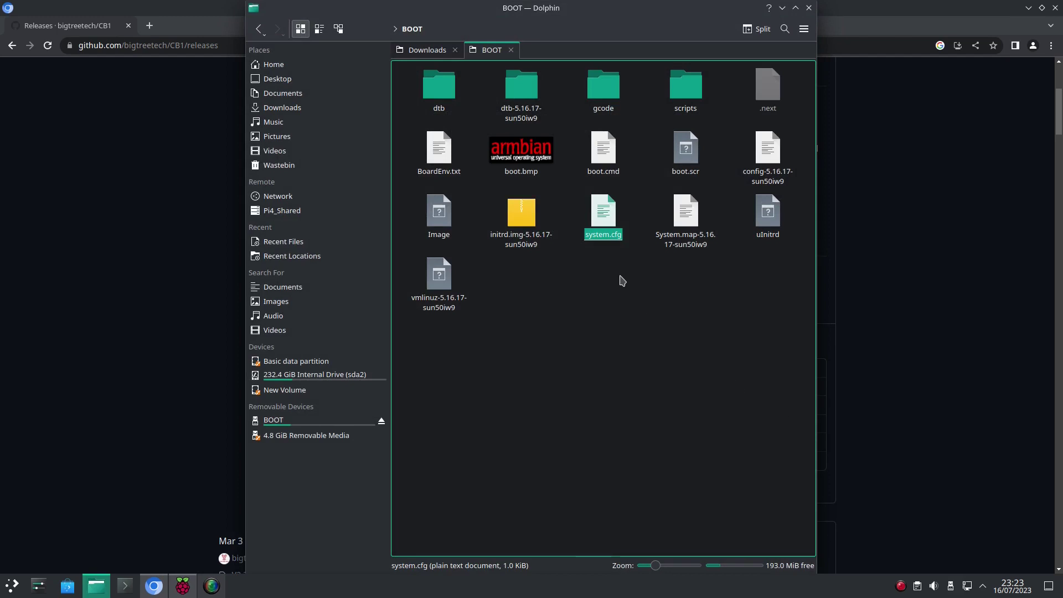
# Step: Open system.cfg in Kate and uncomment the BTT-CB1 hostname line
pyautogui.doubleClick(598, 216)
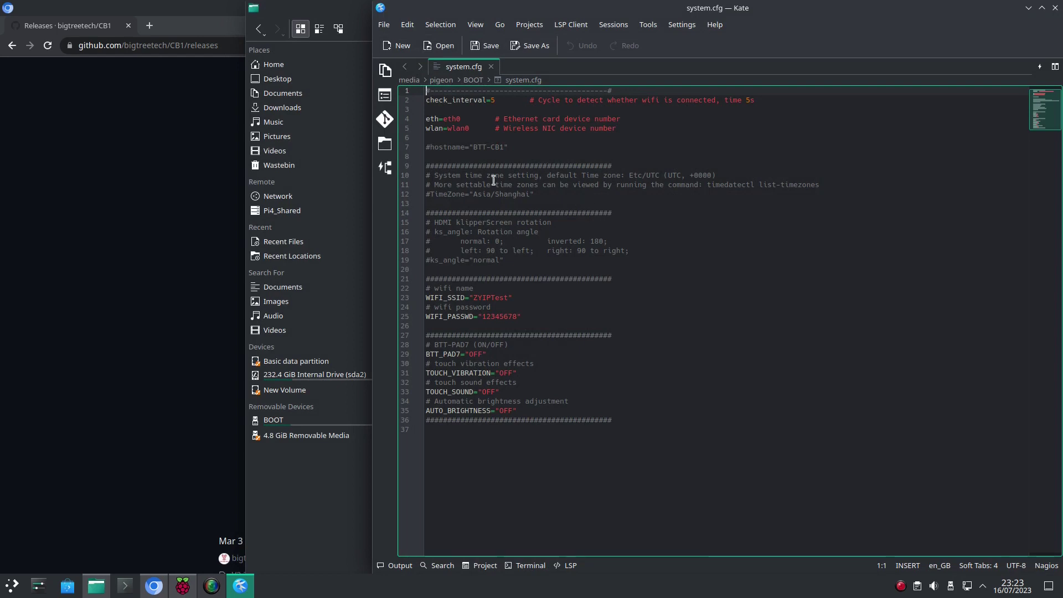
pyautogui.click(433, 147)
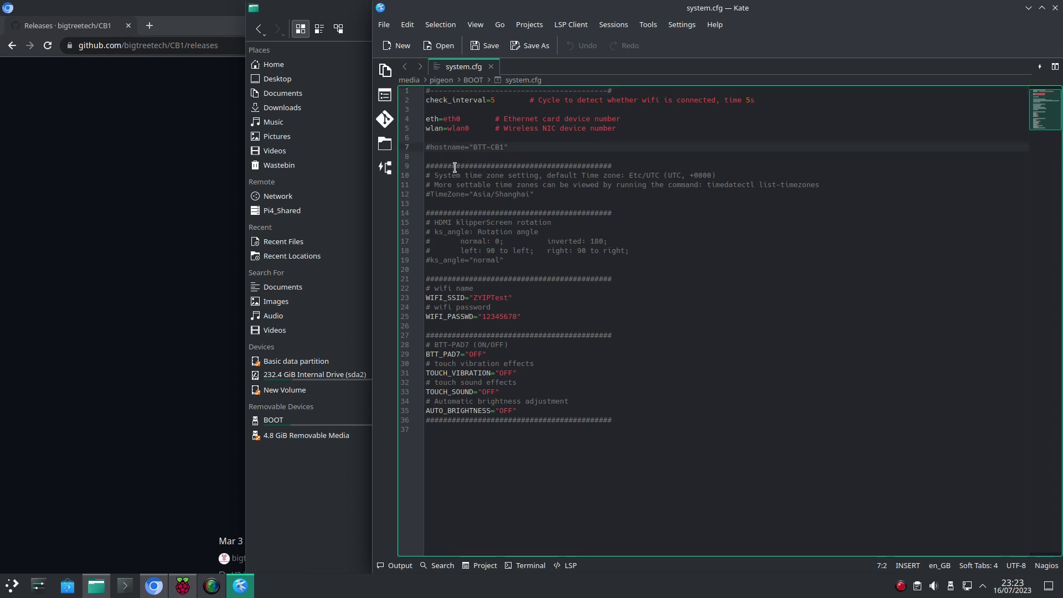
pyautogui.press('BackSpace')
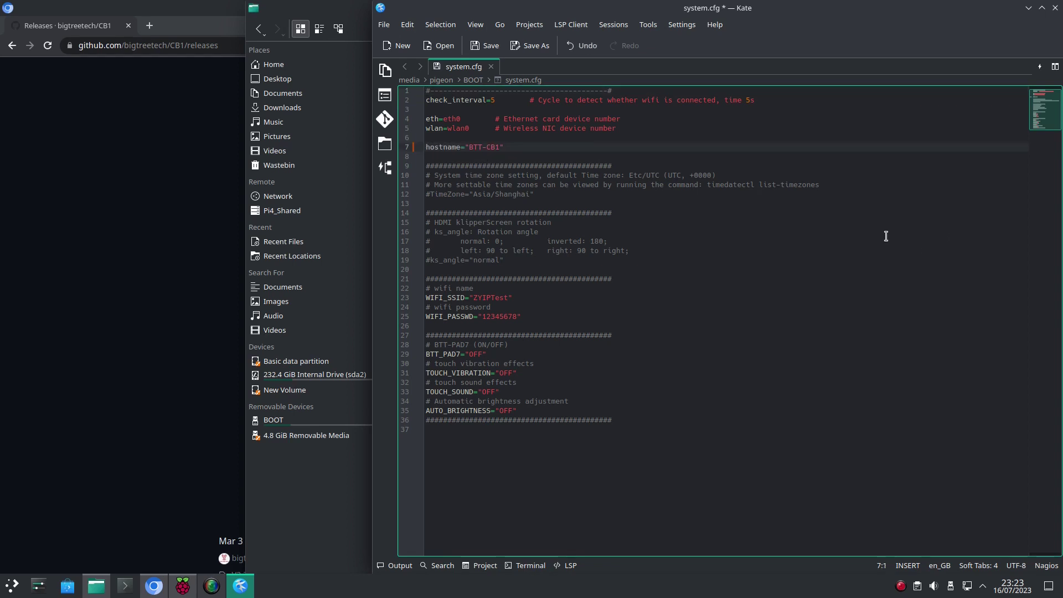
# Step: Enter the Wi-Fi network name and password, then save system.cfg
pyautogui.press('Down')
pyautogui.press('Down')
pyautogui.press('Down')
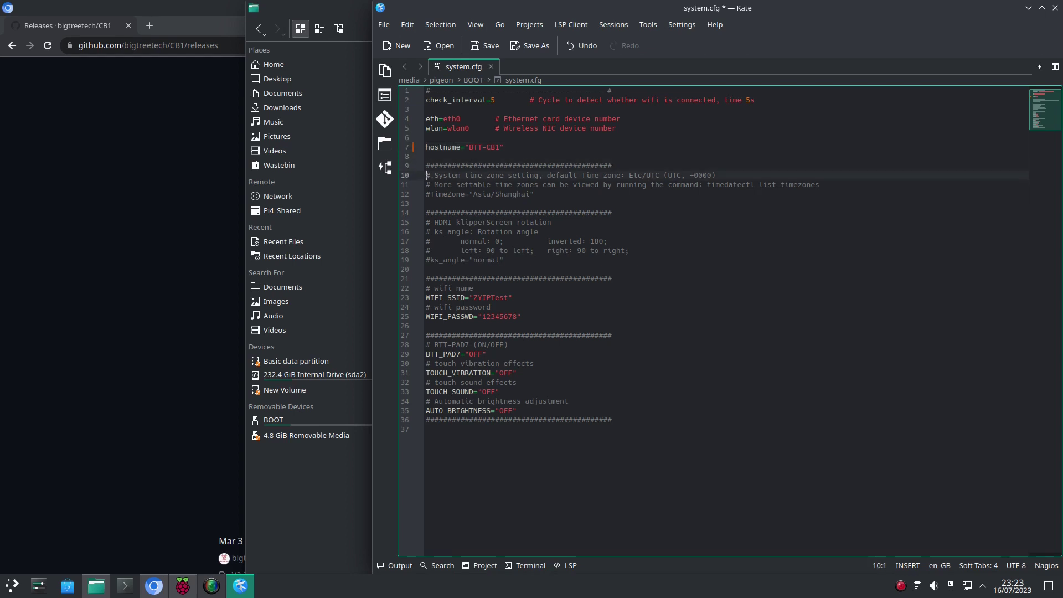
pyautogui.press('Down')
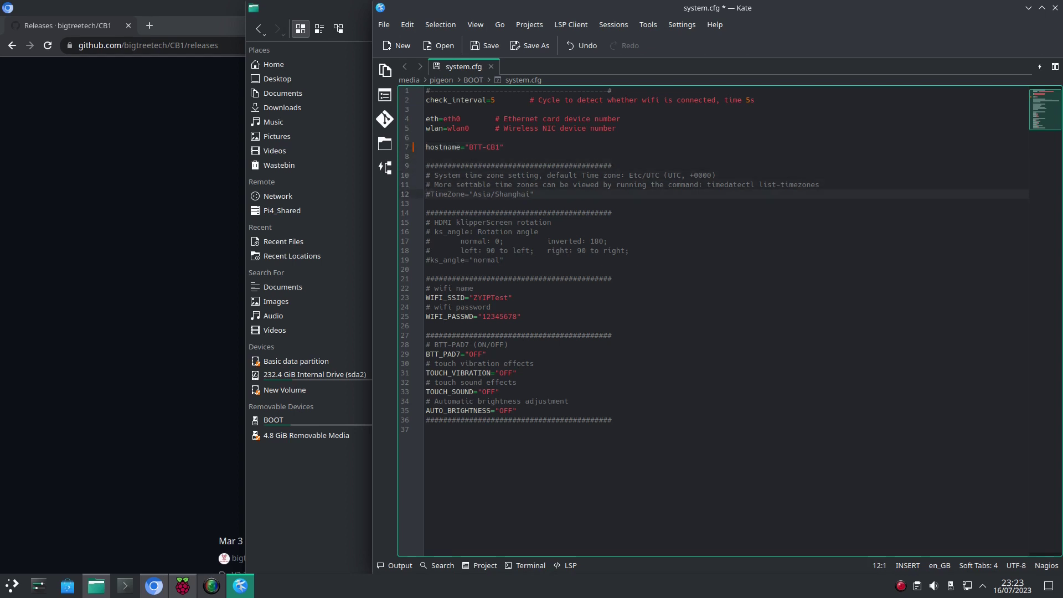
pyautogui.press('Down')
pyautogui.press('Down')
pyautogui.press('Down')
pyautogui.press('Down')
pyautogui.press('Down')
pyautogui.press('Down')
pyautogui.press('Down')
pyautogui.press('Down')
pyautogui.press('Down')
pyautogui.press('Down')
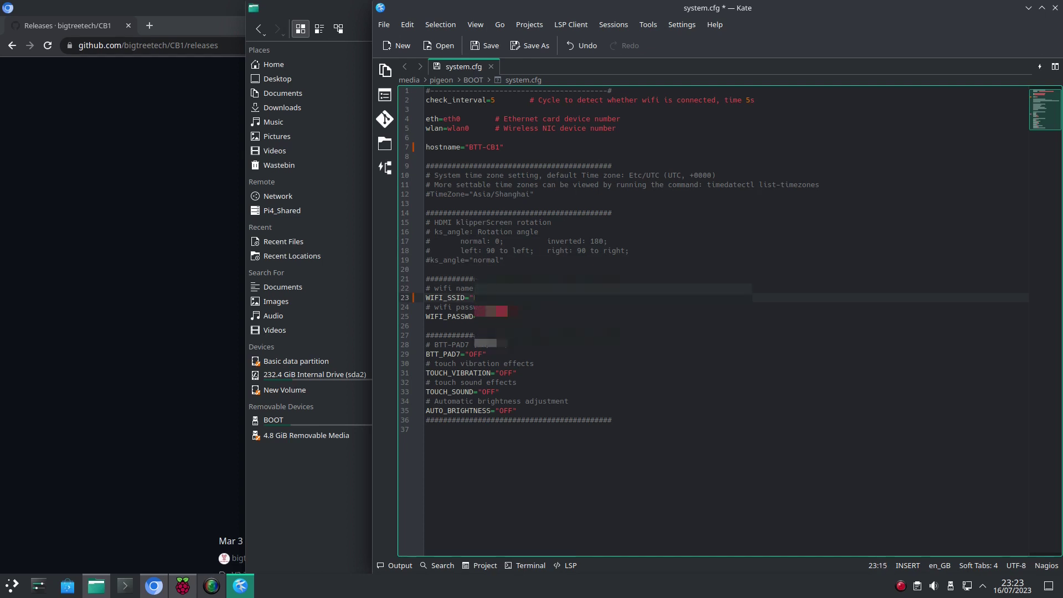
pyautogui.write('??')
pyautogui.press('Down')
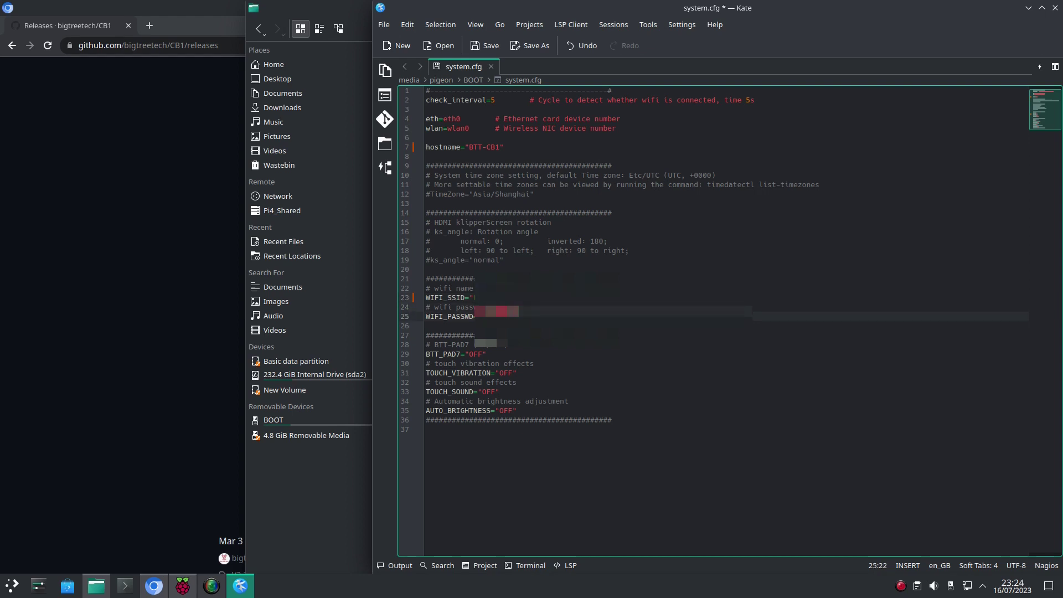
pyautogui.press('BackSpace')
pyautogui.press('BackSpace')
pyautogui.press('BackSpace')
pyautogui.press('BackSpace')
pyautogui.press('BackSpace')
pyautogui.write('?????????????')
pyautogui.click(492, 46)
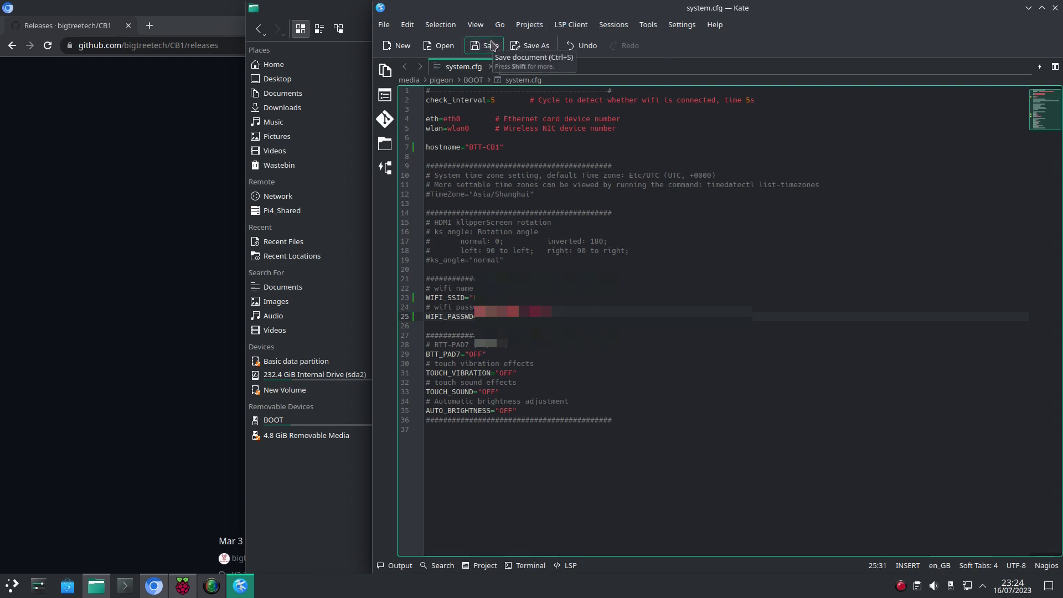
pyautogui.click(1055, 9)
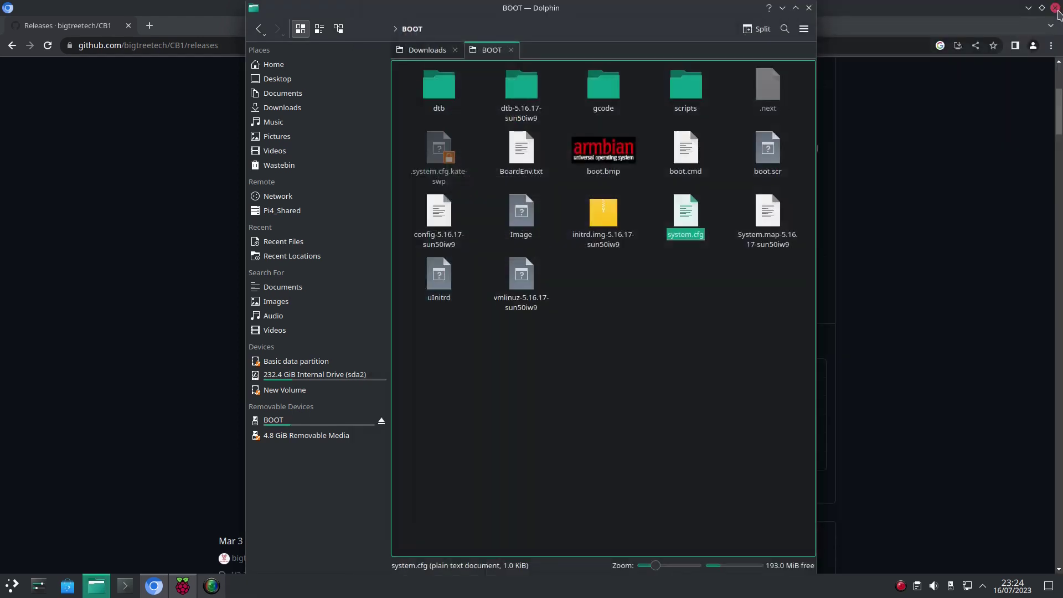
pyautogui.click(656, 296)
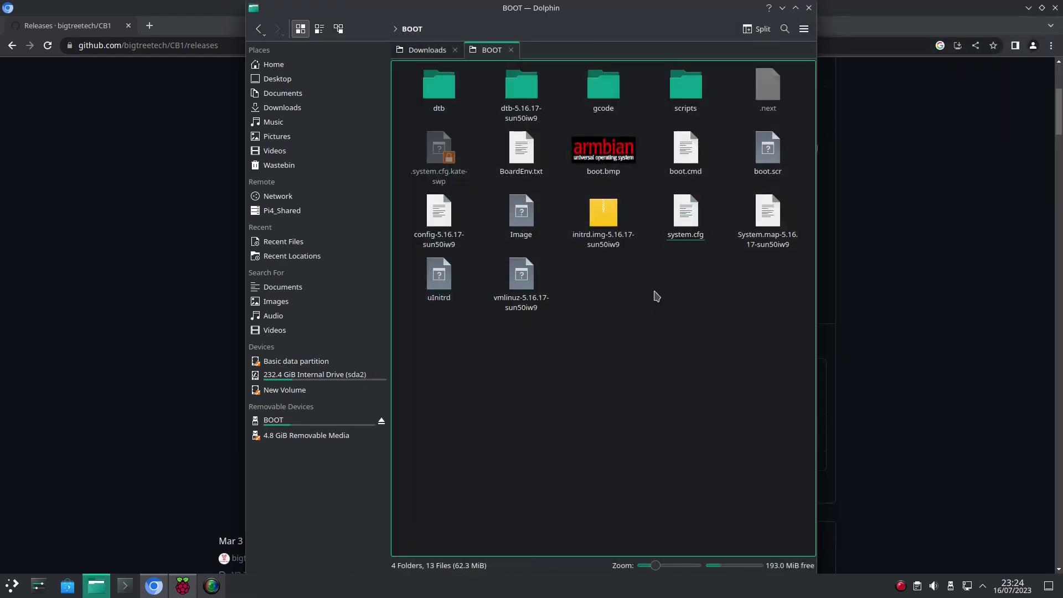
pyautogui.doubleClick(521, 158)
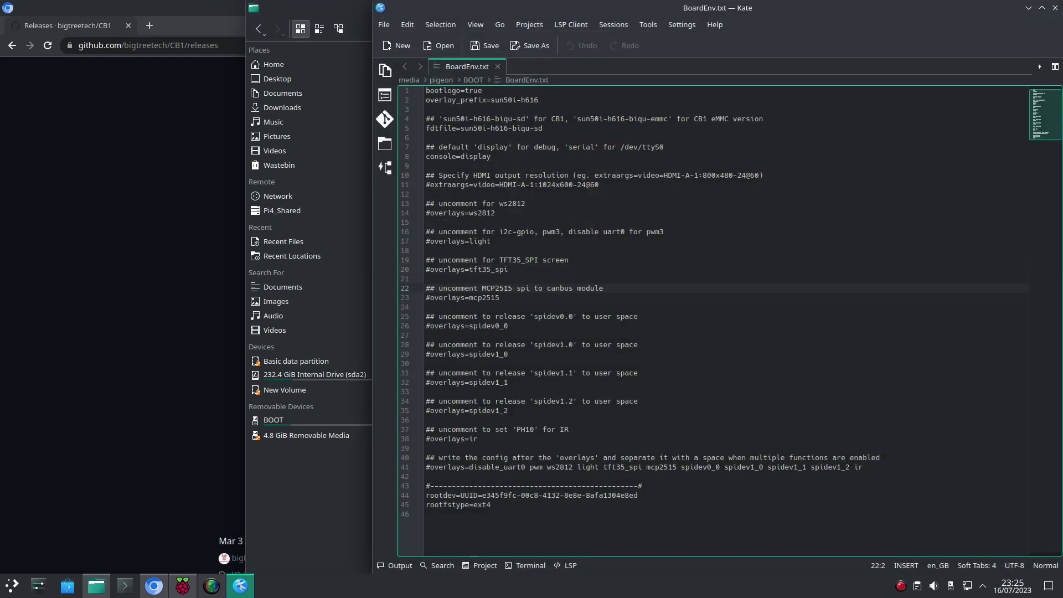
pyautogui.click(426, 335)
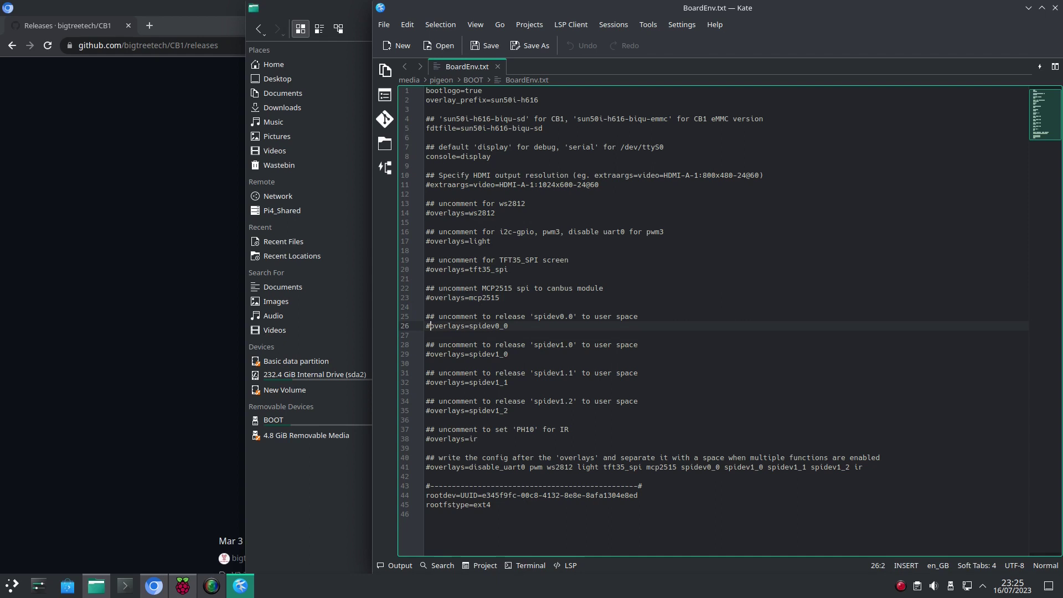
pyautogui.click(430, 241)
pyautogui.click(428, 279)
pyautogui.press('BackSpace')
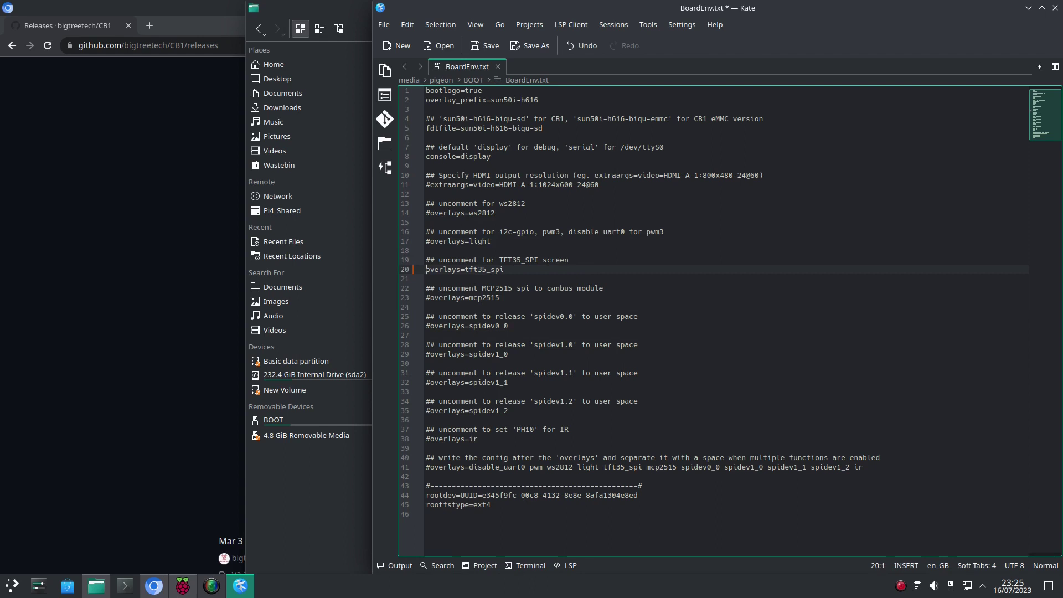
pyautogui.hotkey('ctrl', 'z')
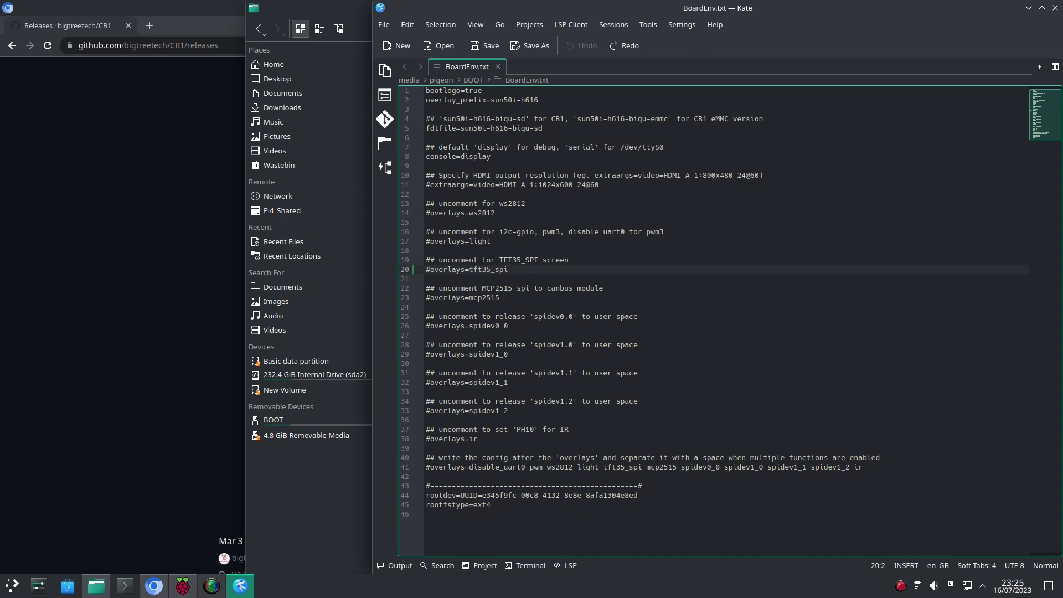
pyautogui.click(1056, 8)
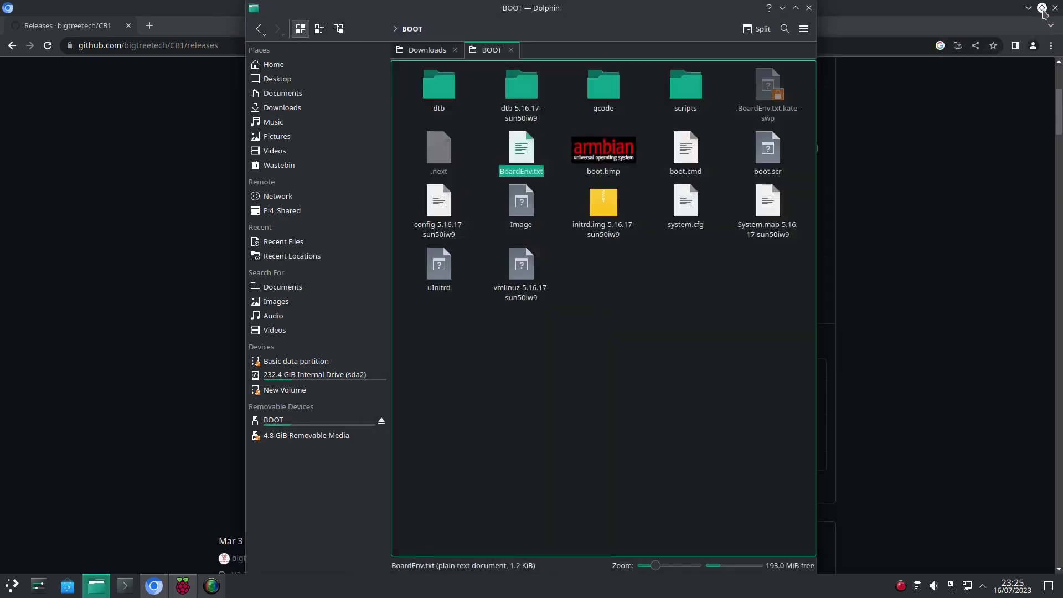
# Step: Close Dolphin and Raspberry Pi Imager, then load btt-cb1.local in Chromium
pyautogui.click(809, 8)
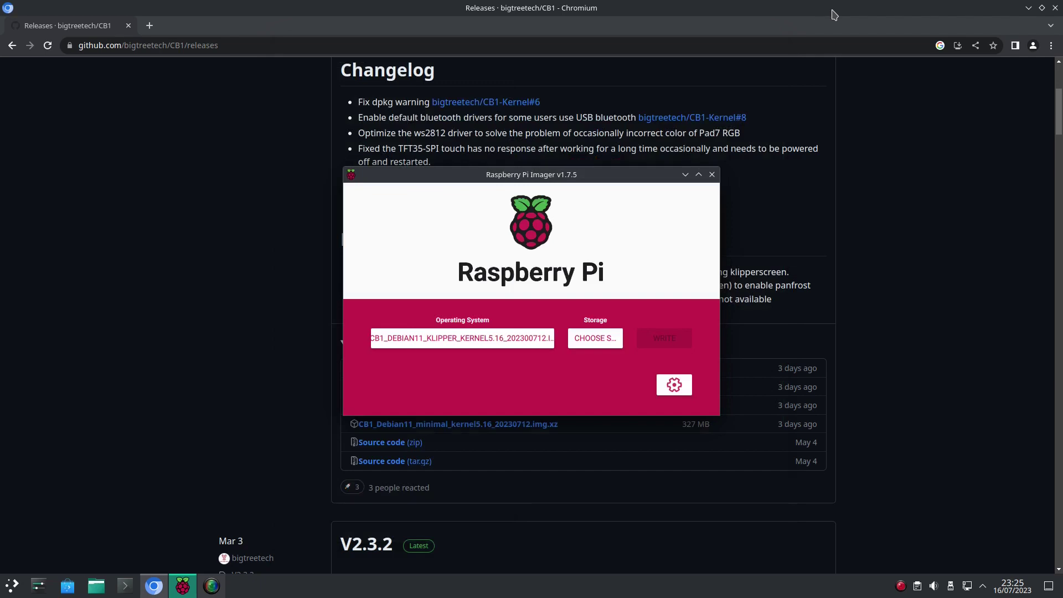
pyautogui.click(712, 175)
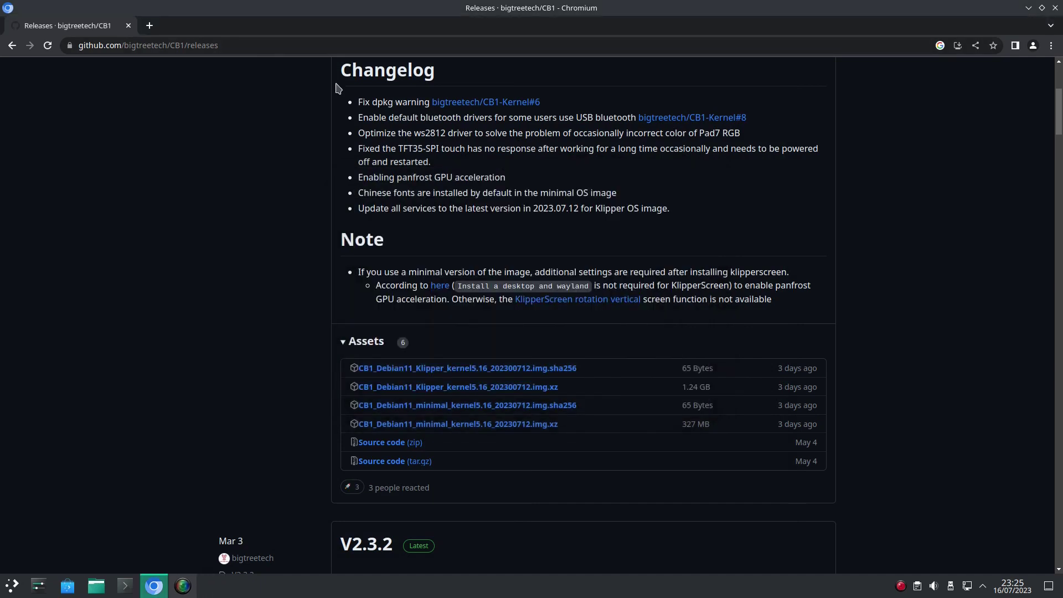
pyautogui.click(286, 43)
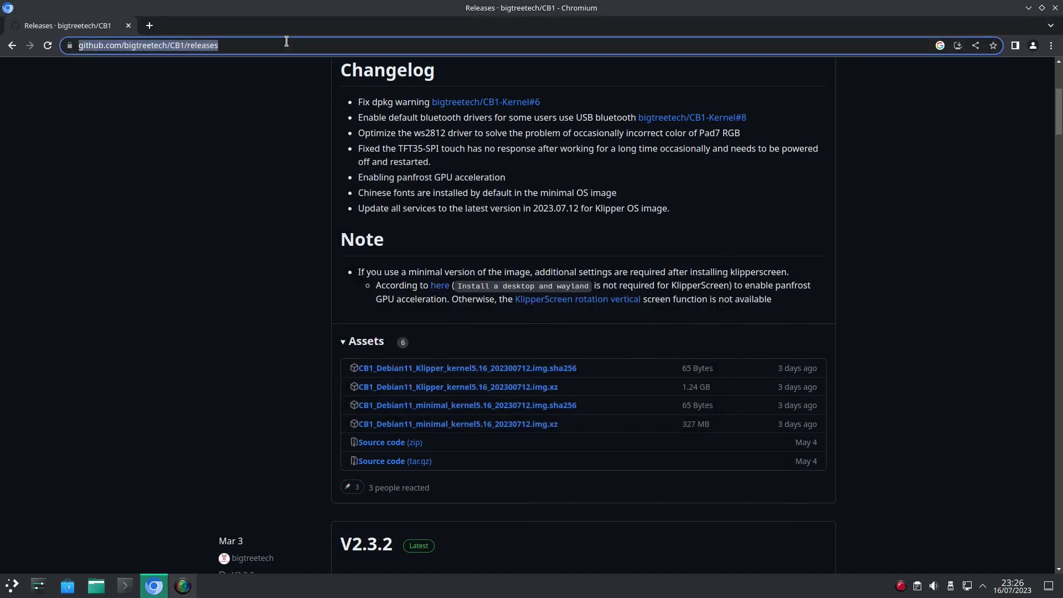
pyautogui.press('BackSpace')
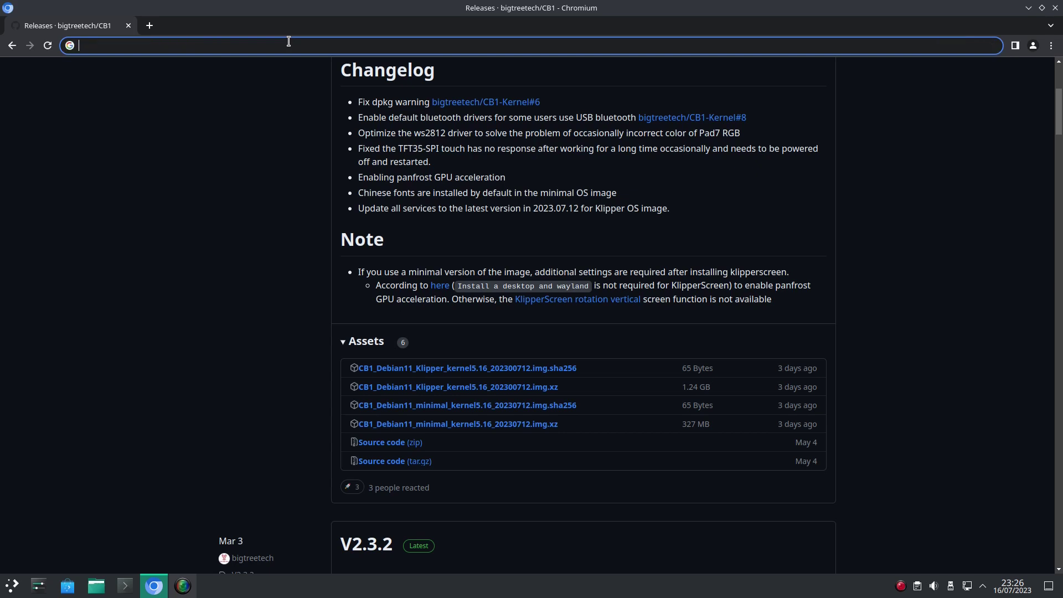
pyautogui.rightClick(139, 46)
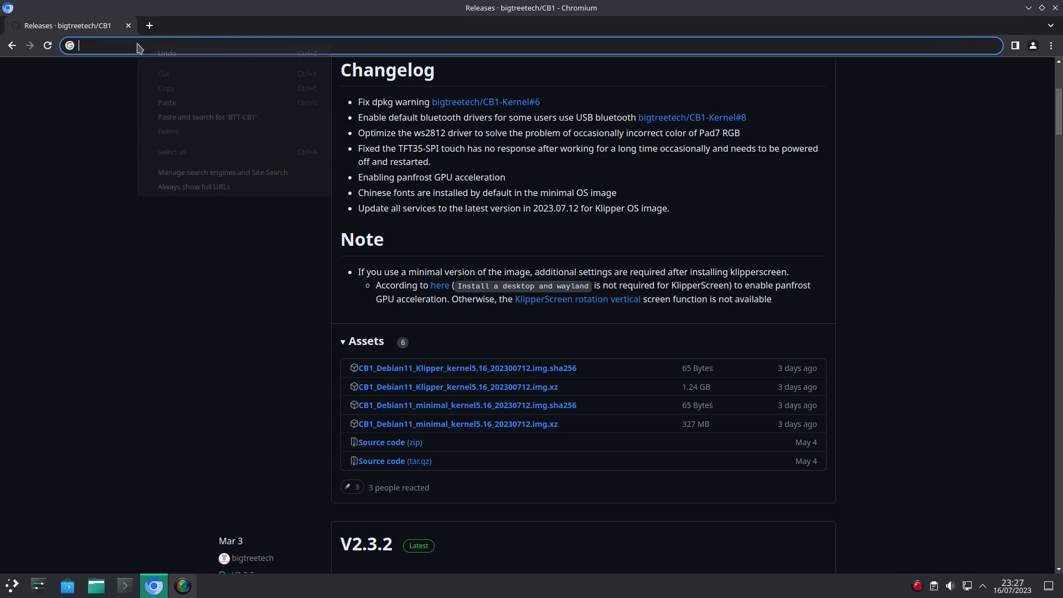
pyautogui.click(164, 102)
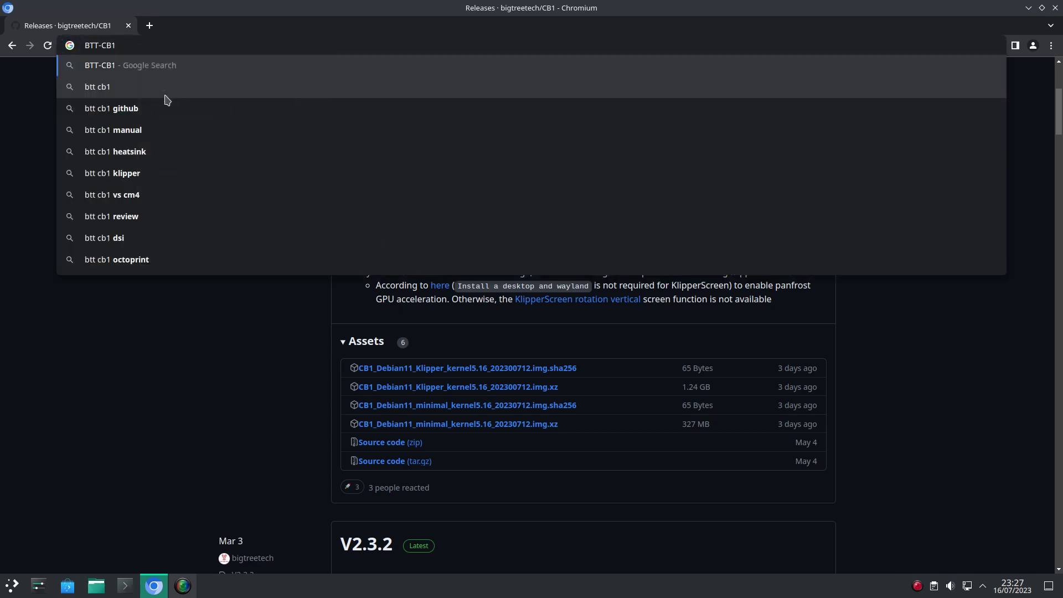
pyautogui.write('.local')
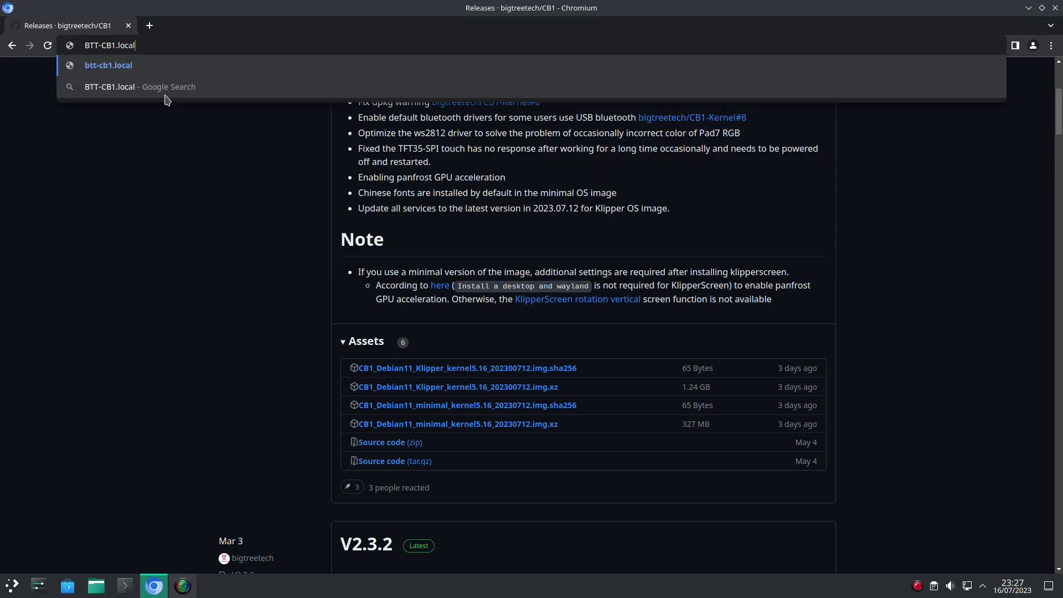
pyautogui.press('Return')
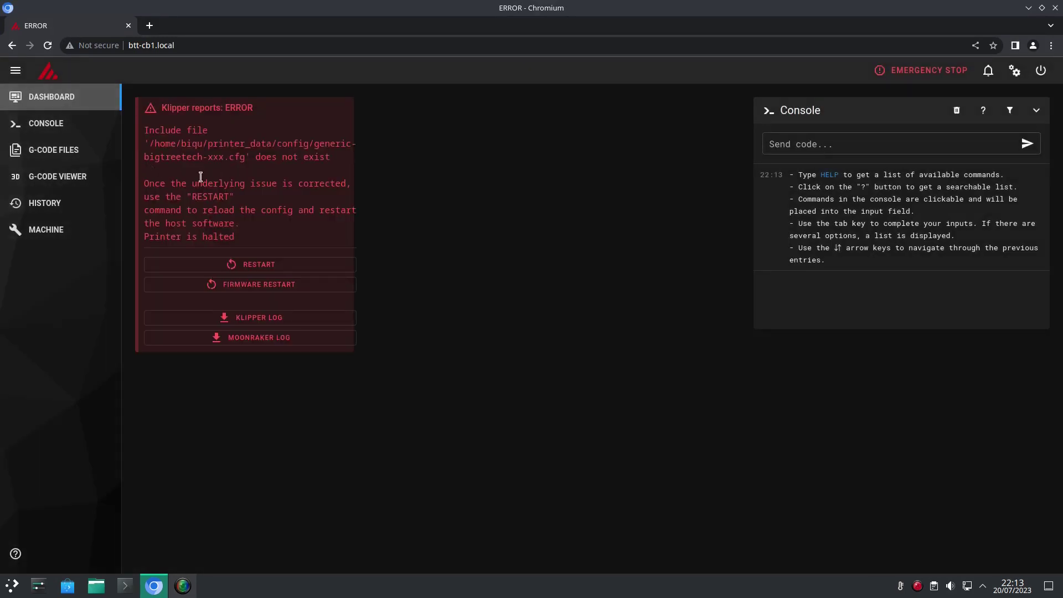
# Step: Delete the old printer.cfg on the Machine page and upload printer.cfg from Documents
pyautogui.click(100, 239)
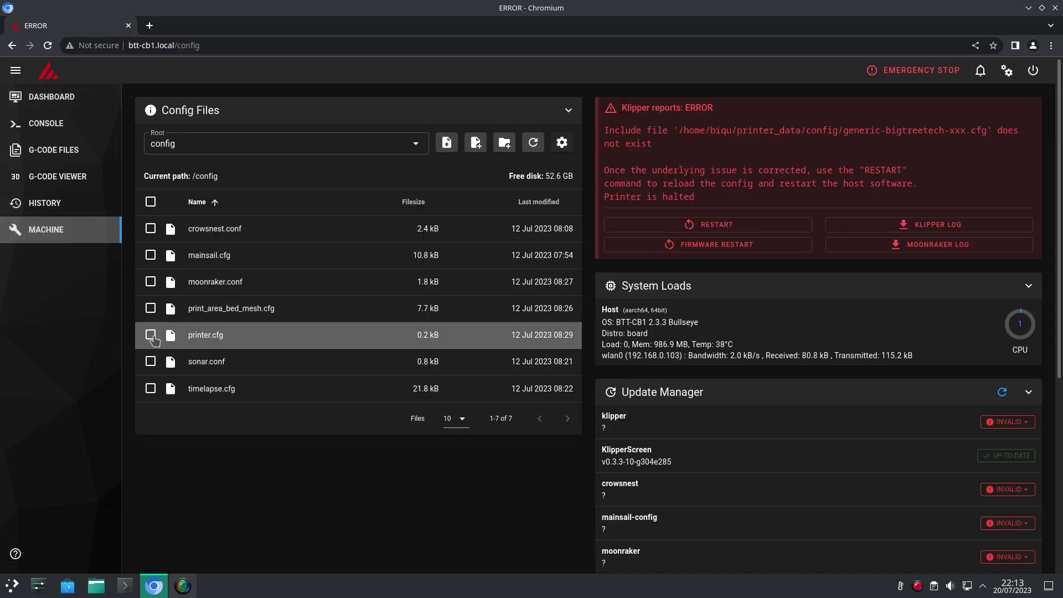
pyautogui.click(150, 335)
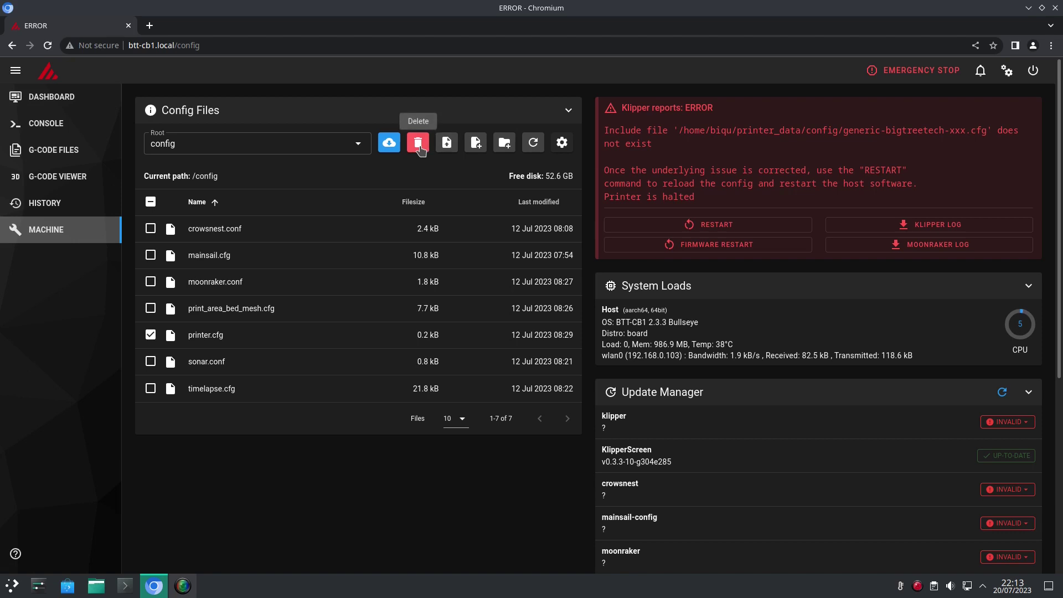
pyautogui.click(418, 143)
pyautogui.click(603, 345)
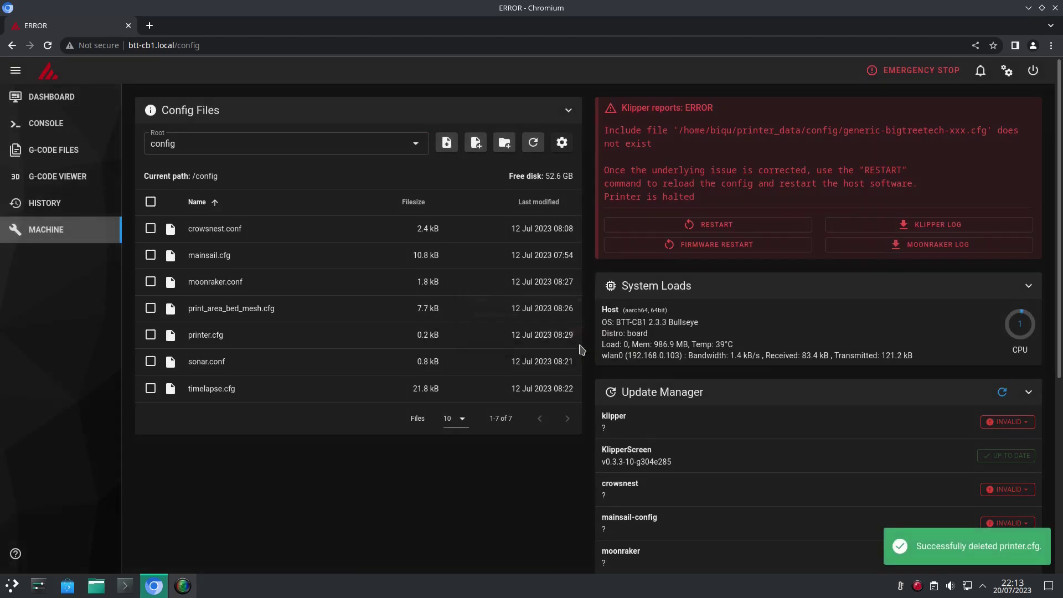
pyautogui.click(446, 143)
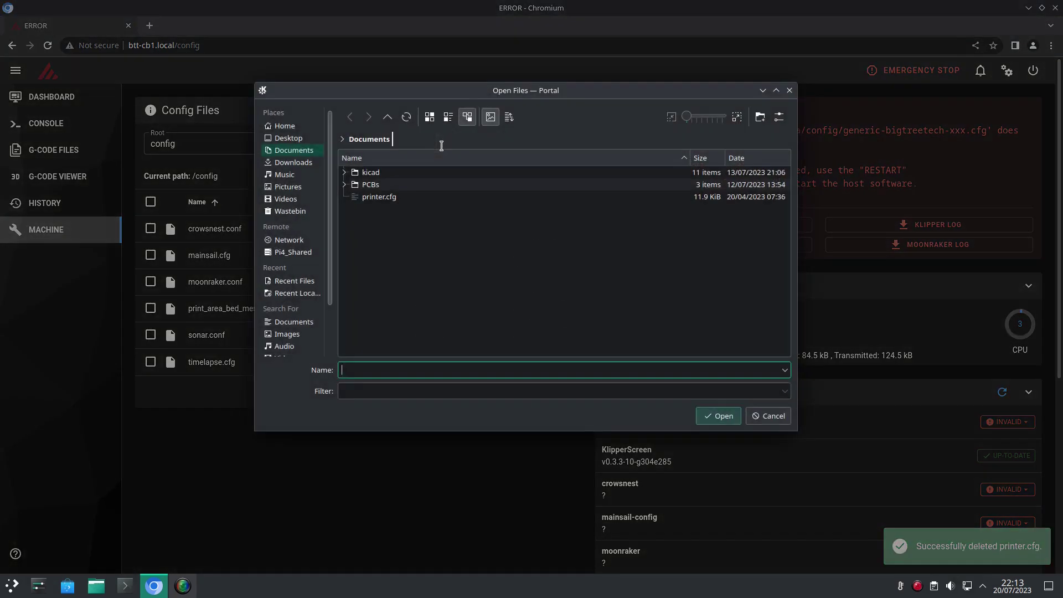
pyautogui.doubleClick(405, 198)
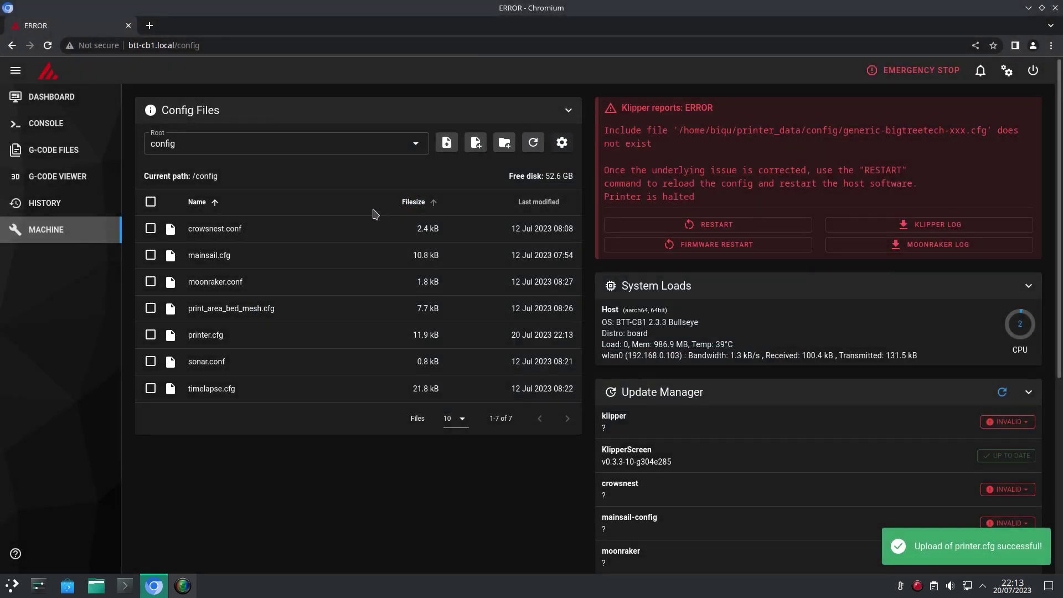
# Step: Restart Klipper and confirm the stm32f103xe MCU now shows as connected
pyautogui.click(700, 225)
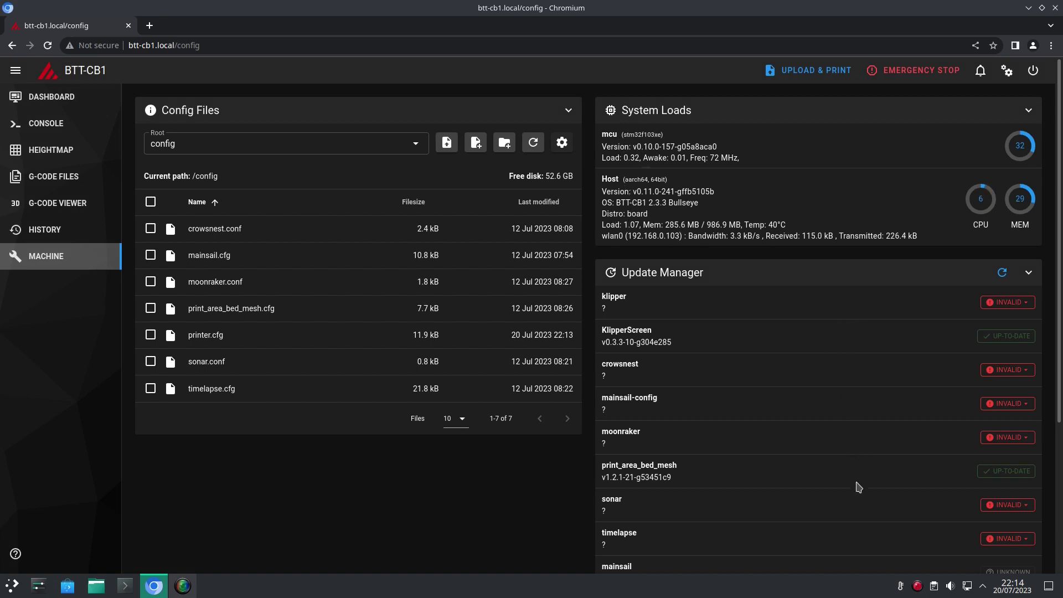
pyautogui.scroll(-4, 876, 467)
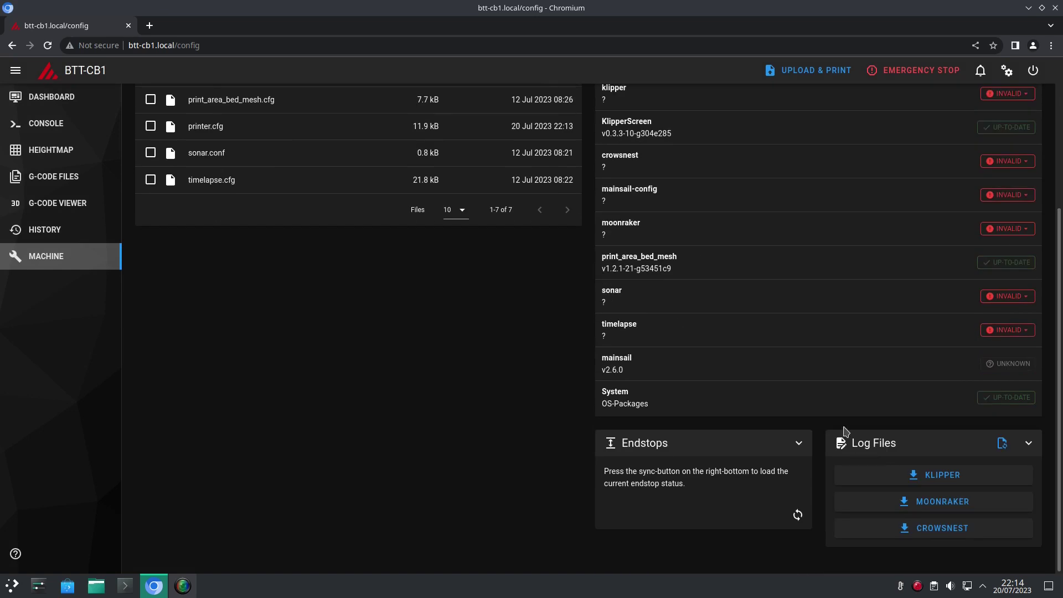
pyautogui.scroll(4, 867, 371)
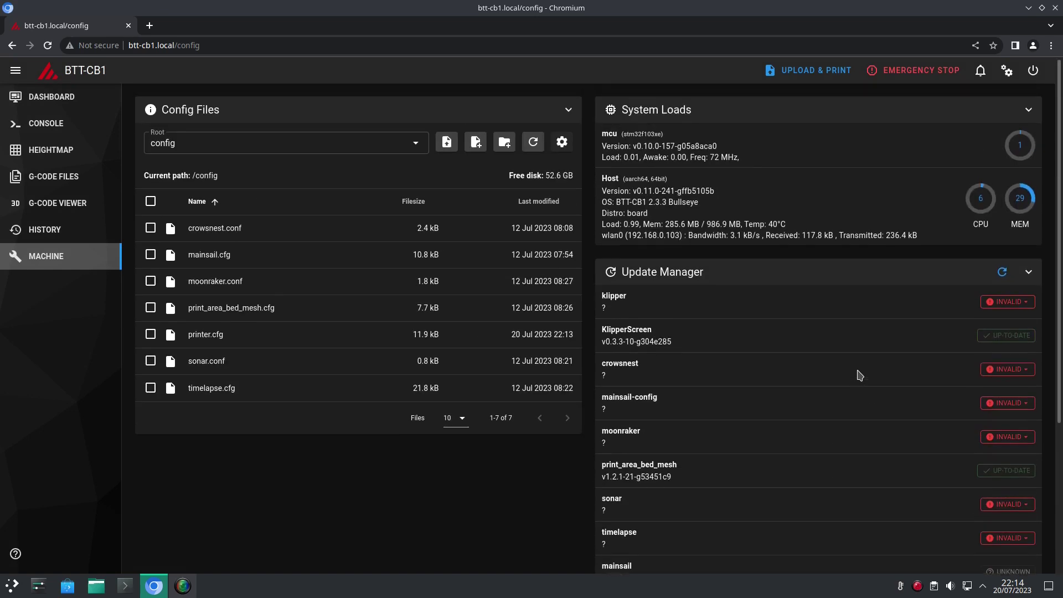
# Step: Soft-recover klipper, then update it to v0.11.0-248
pyautogui.click(1002, 302)
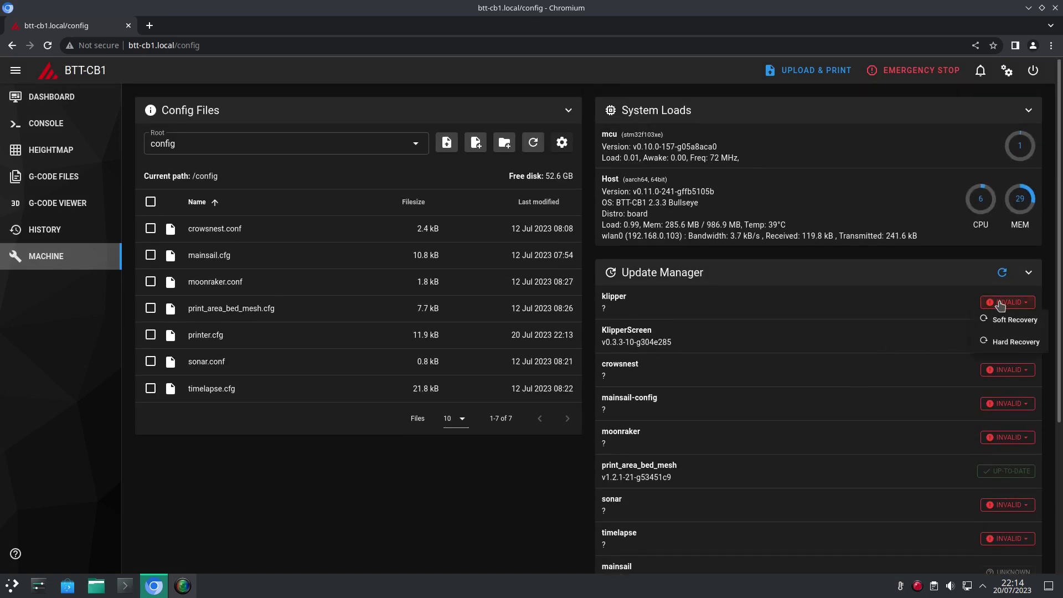
pyautogui.click(1004, 321)
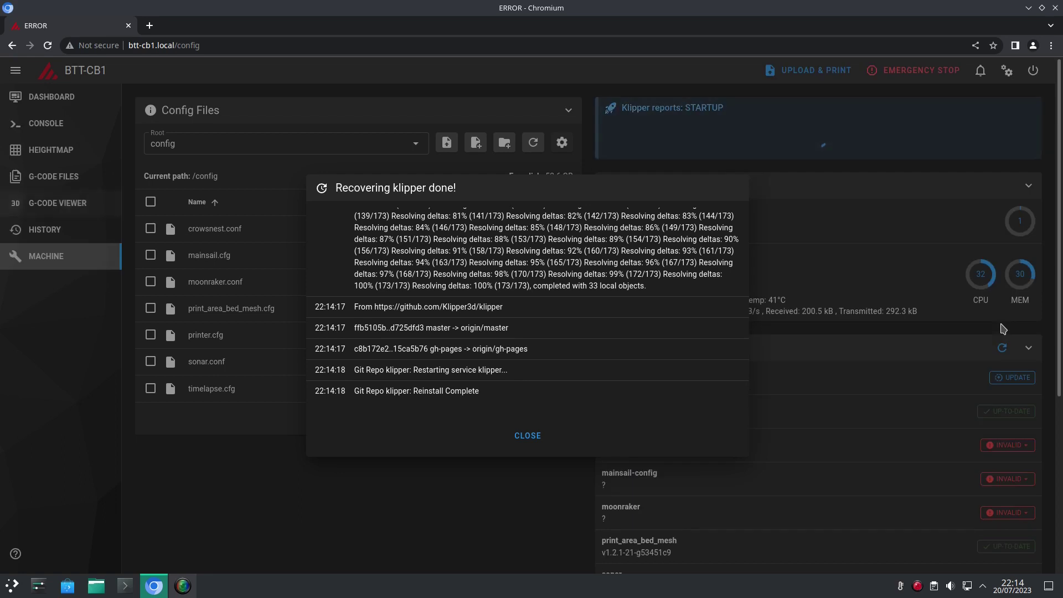
pyautogui.click(526, 436)
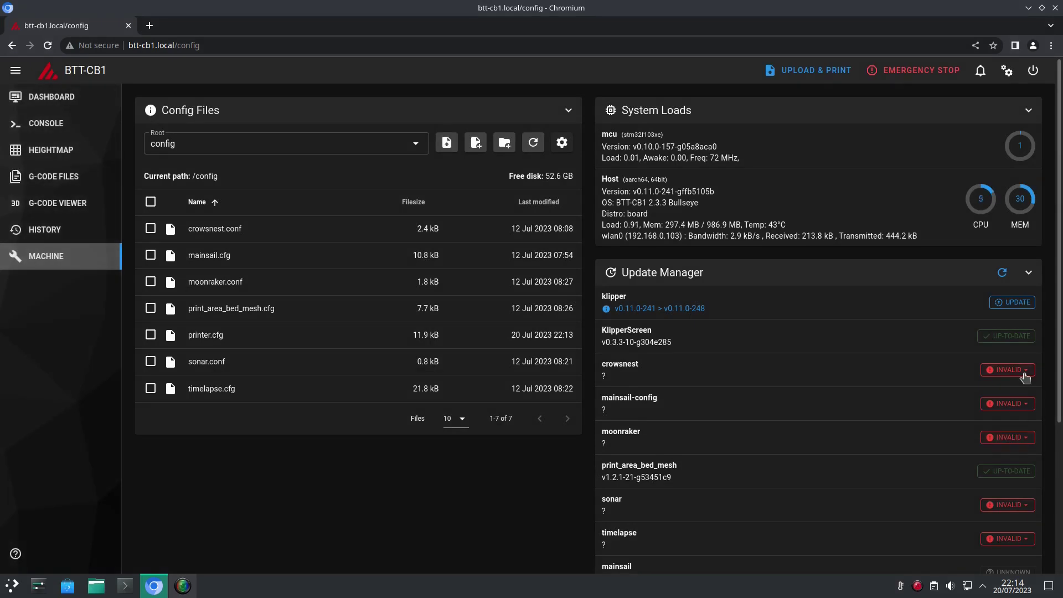
pyautogui.click(1018, 303)
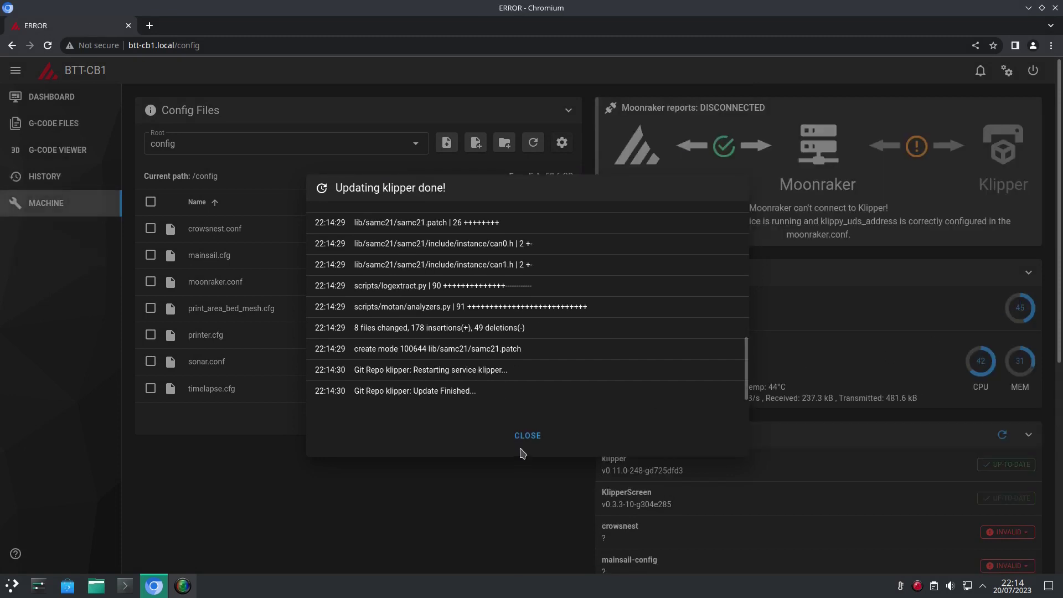
pyautogui.click(532, 440)
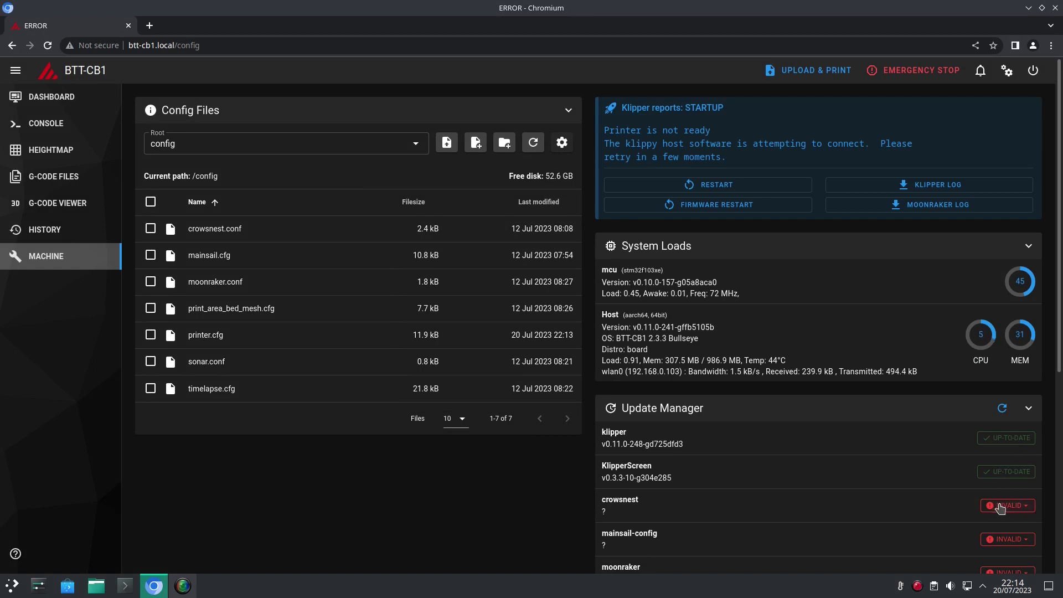
# Step: Soft-recover crowsnest, mainsail-config and moonraker from their invalid states
pyautogui.click(1009, 371)
pyautogui.click(997, 388)
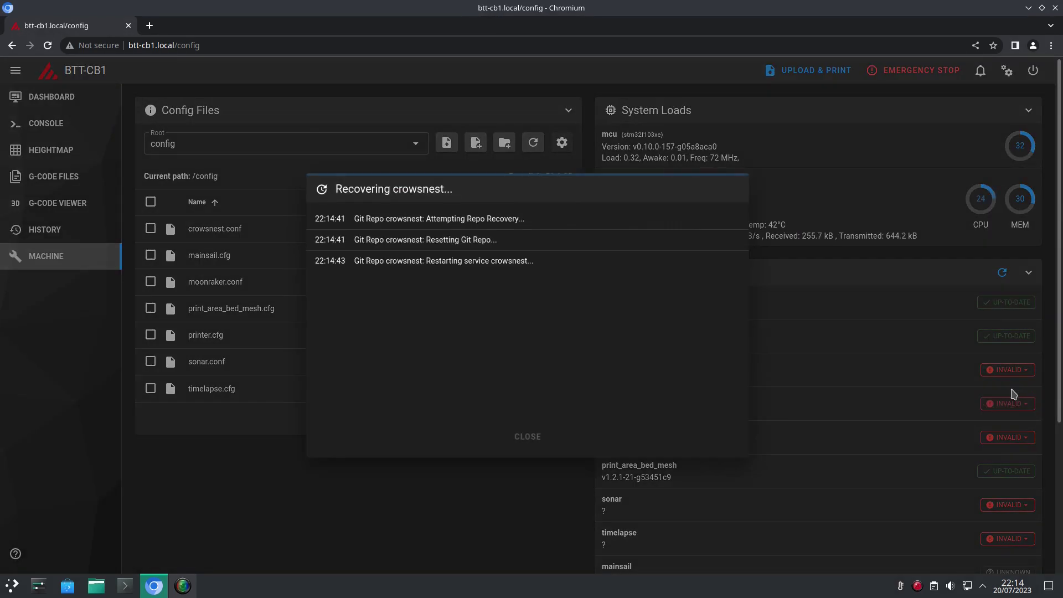
pyautogui.click(533, 435)
pyautogui.click(1008, 403)
pyautogui.click(975, 423)
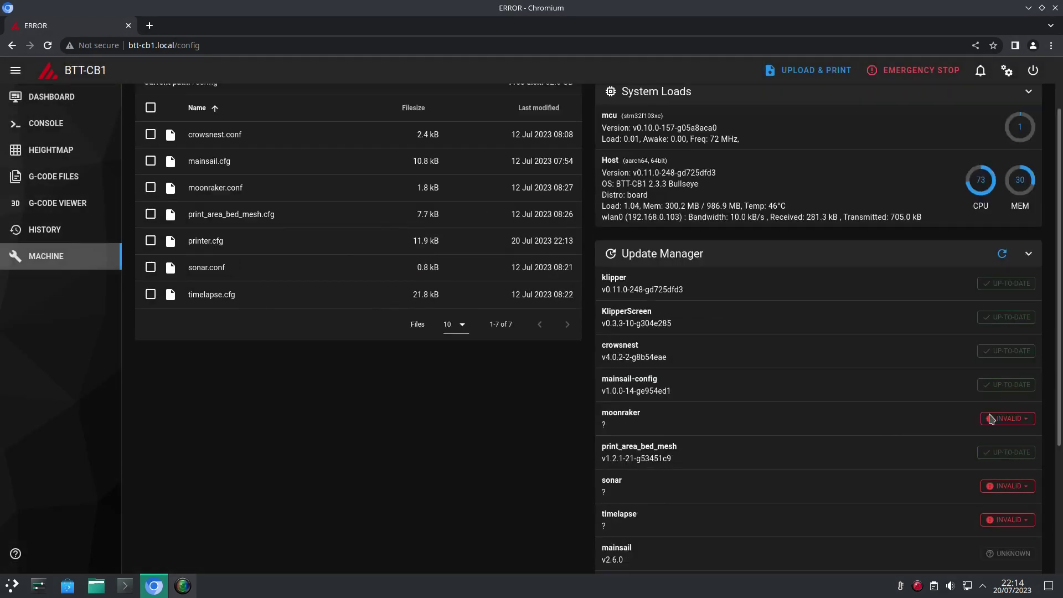
pyautogui.click(1000, 375)
pyautogui.click(942, 412)
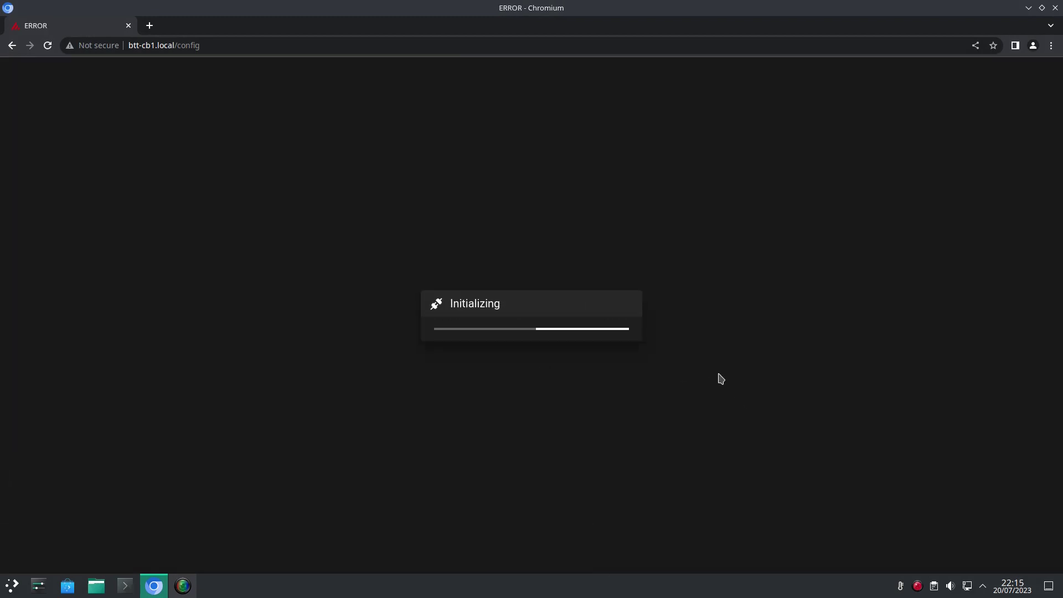
pyautogui.click(531, 434)
# Step: Update moonraker to v0.8.0-93 and timelapse to v0.0.1-136, retrying the connection during restarts
pyautogui.scroll(-3, 921, 225)
pyautogui.scroll(2, 997, 164)
pyautogui.scroll(2, 985, 224)
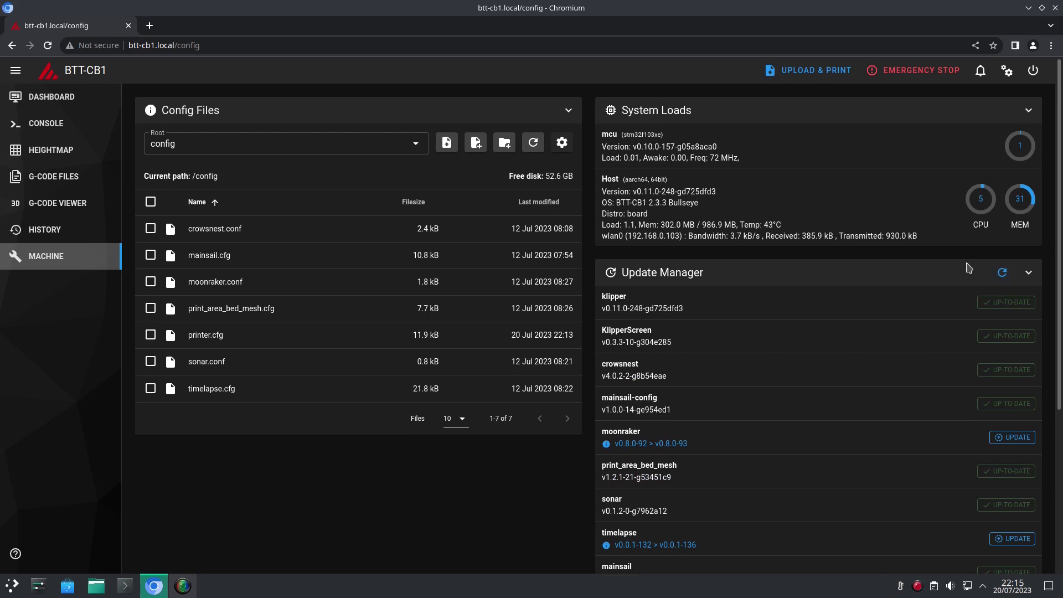
pyautogui.click(1012, 437)
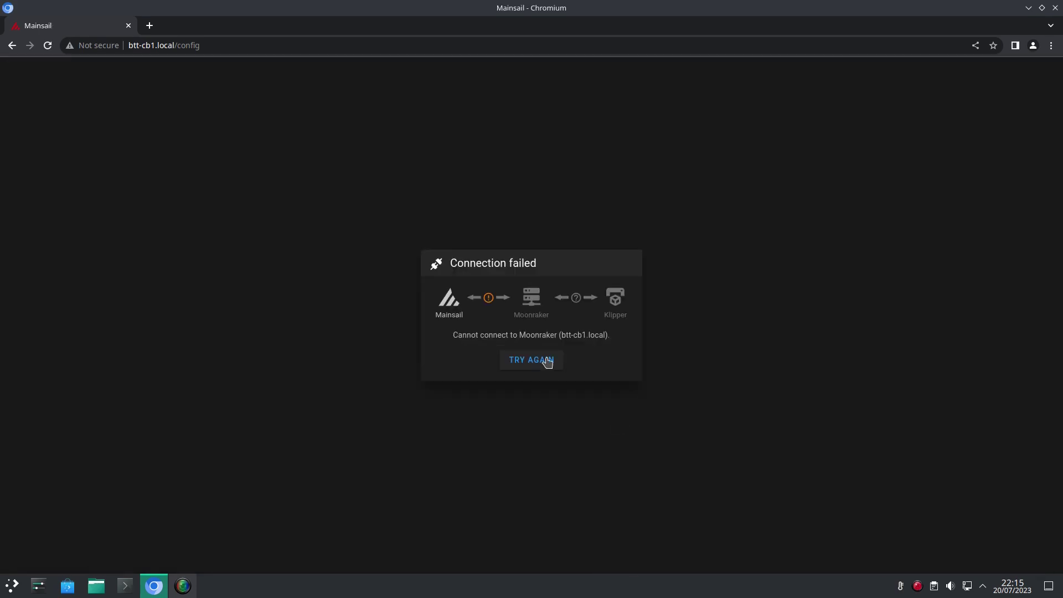
pyautogui.click(546, 361)
pyautogui.click(543, 444)
pyautogui.scroll(-5, 775, 388)
pyautogui.click(1006, 339)
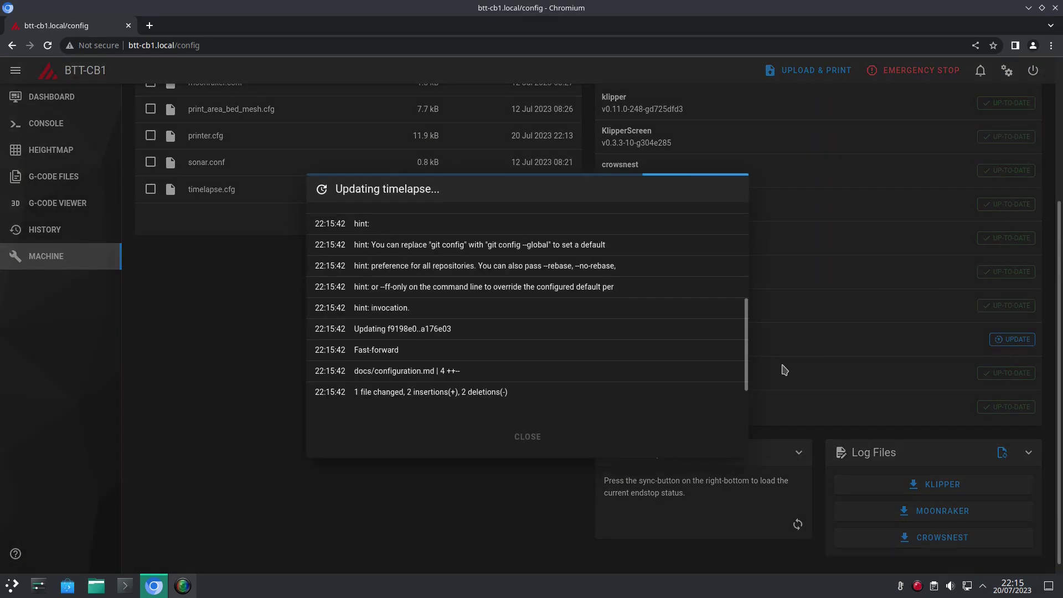
pyautogui.click(518, 360)
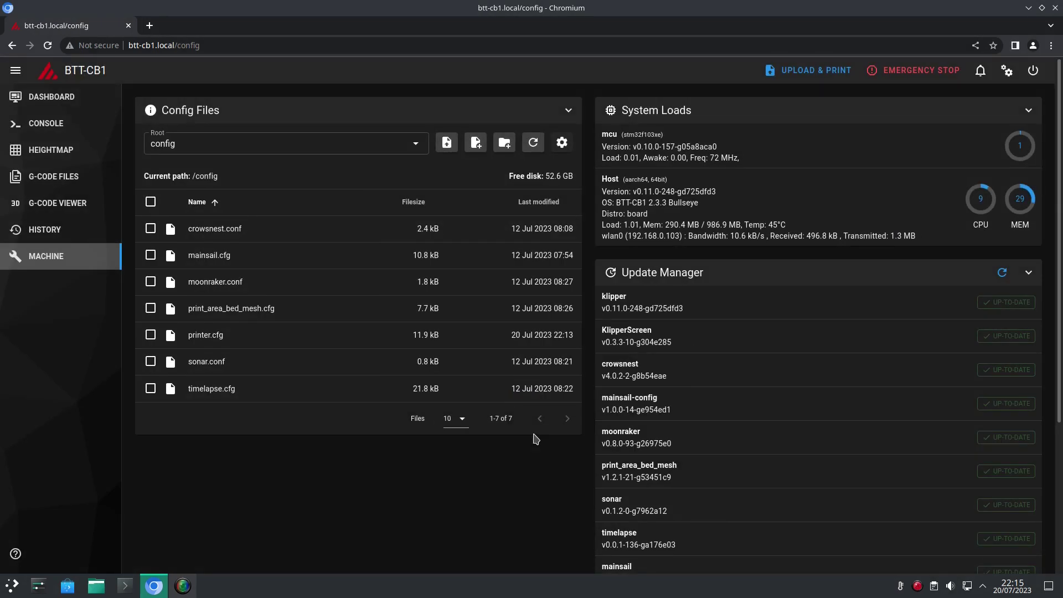
pyautogui.scroll(-3, 910, 308)
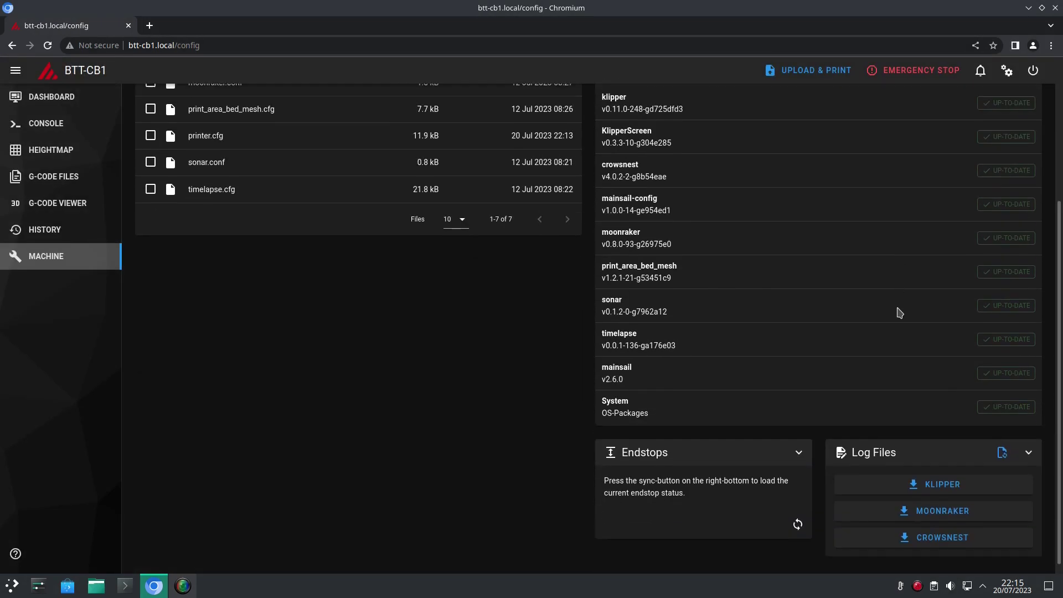
pyautogui.scroll(3, 897, 310)
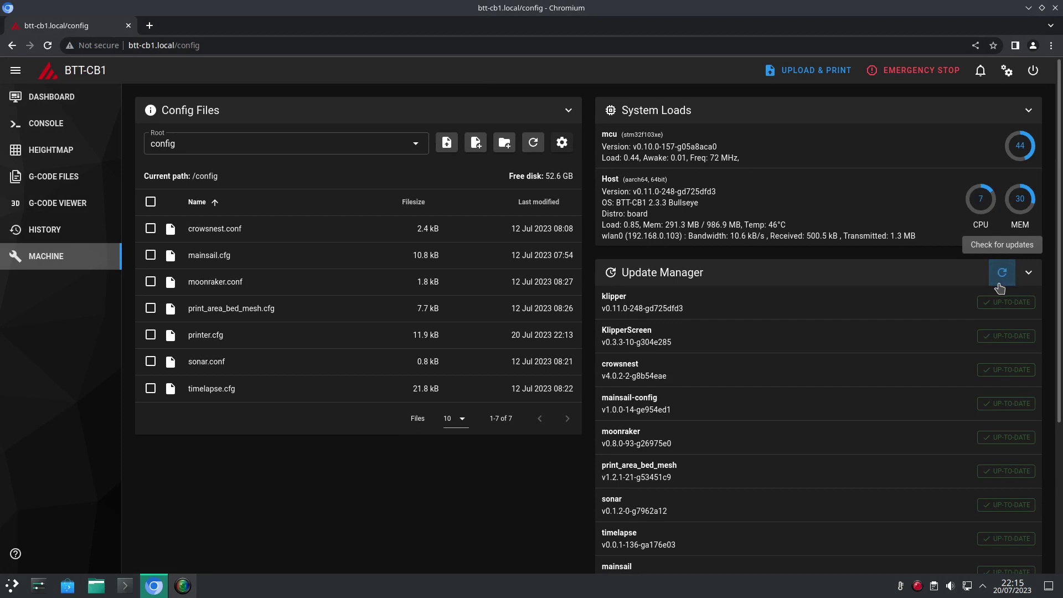
pyautogui.scroll(-3, 866, 322)
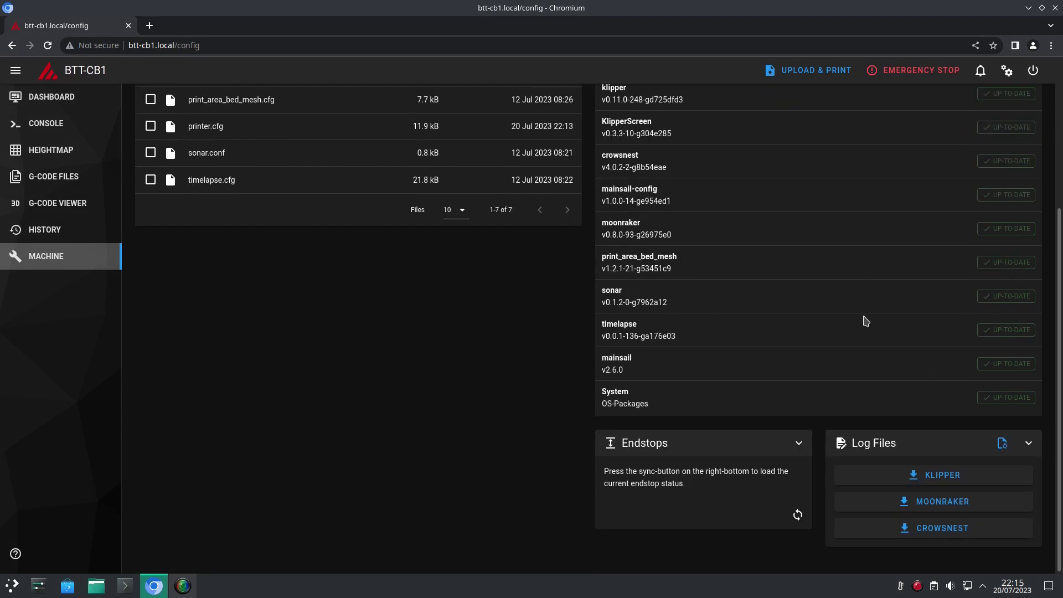
pyautogui.scroll(3, 868, 313)
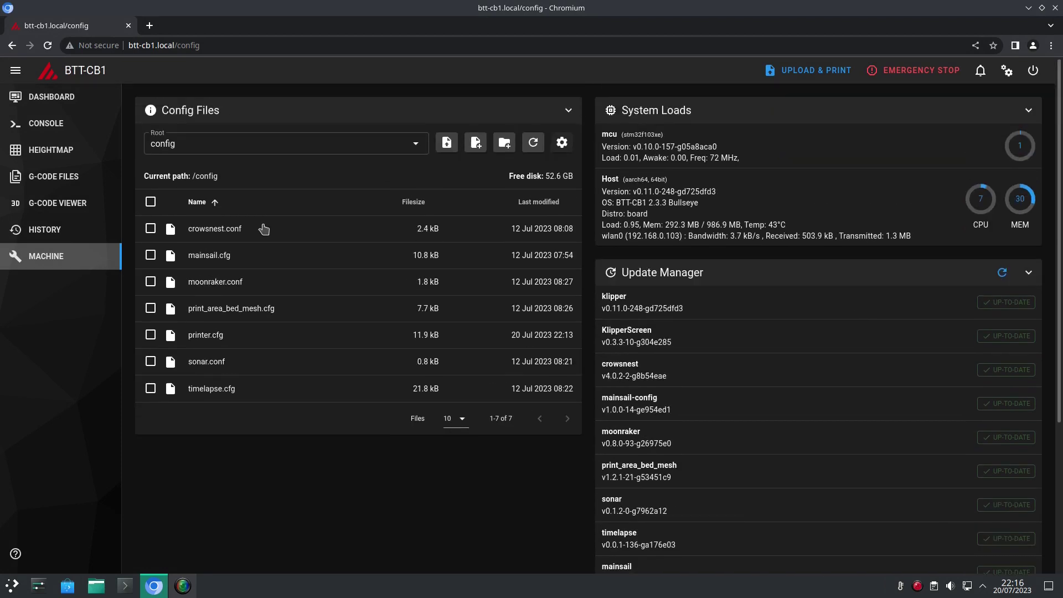
pyautogui.click(50, 127)
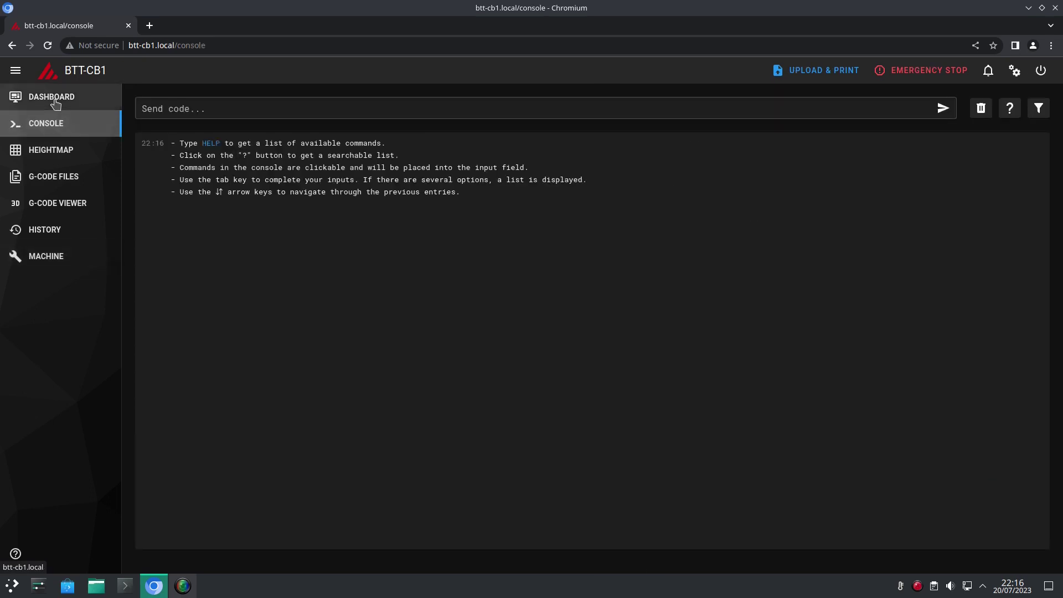
pyautogui.click(57, 105)
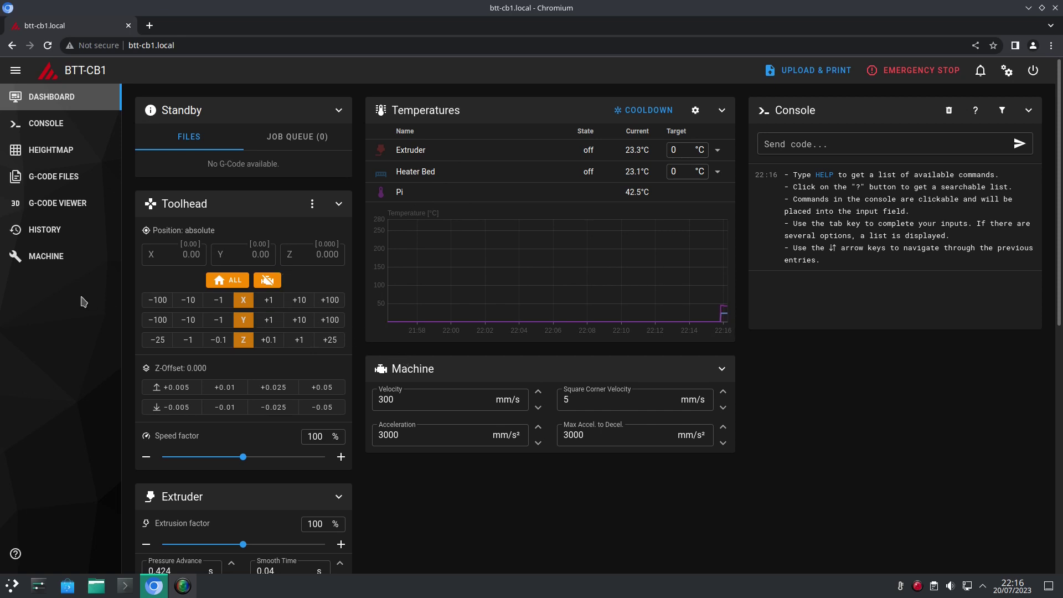
pyautogui.click(110, 266)
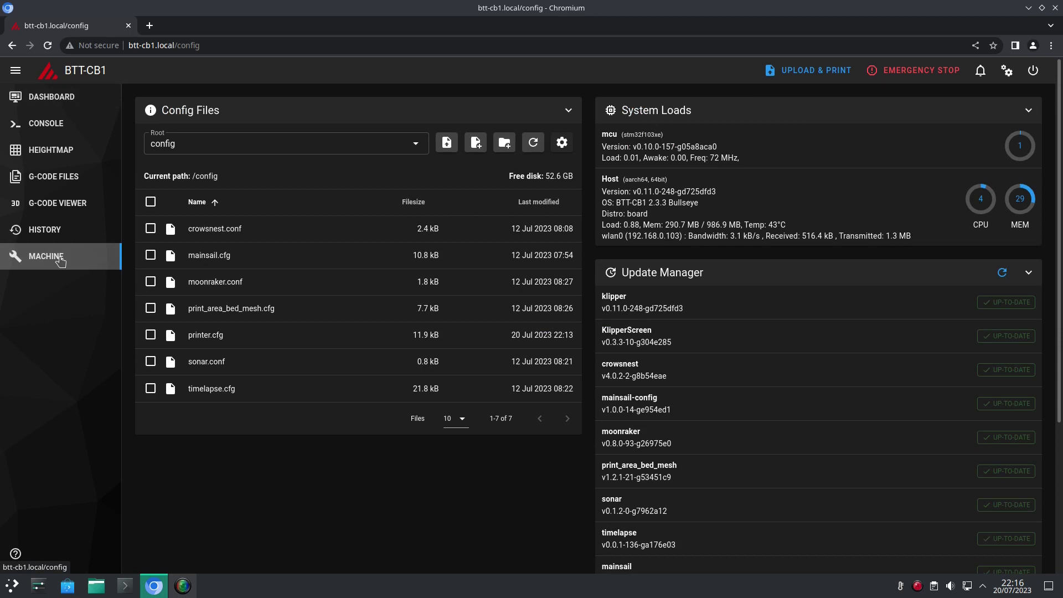
# Step: Open and refresh the config_examples folder, paging through to example configs 61-70
pyautogui.click(417, 146)
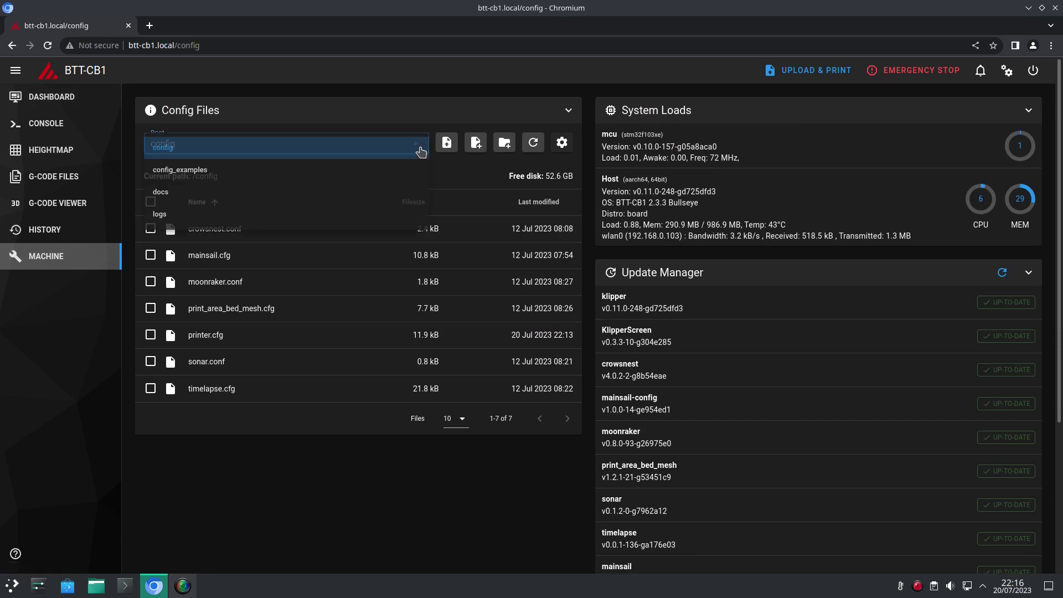
pyautogui.click(381, 170)
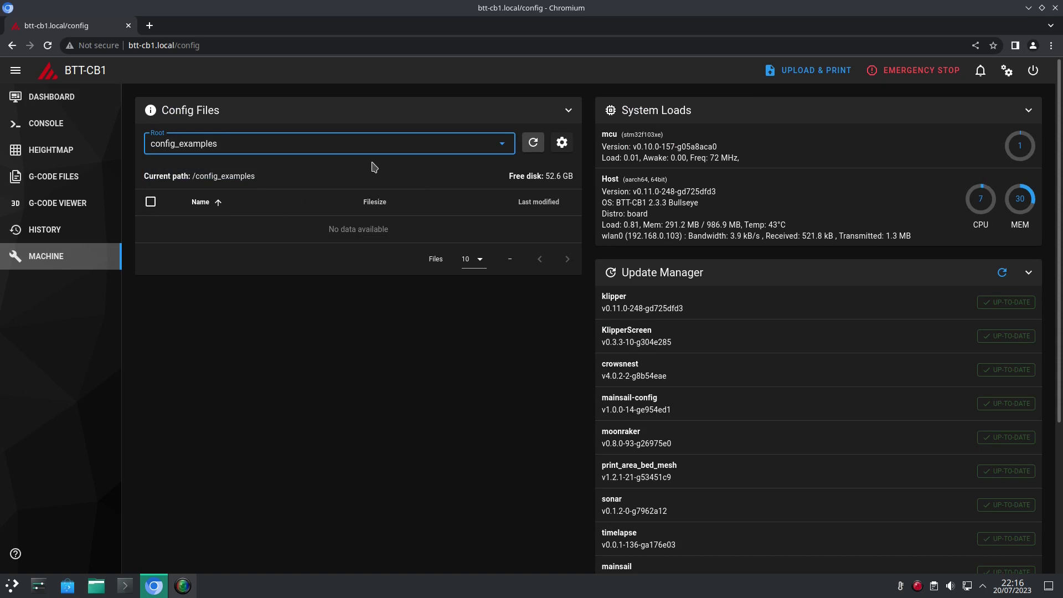
pyautogui.click(532, 147)
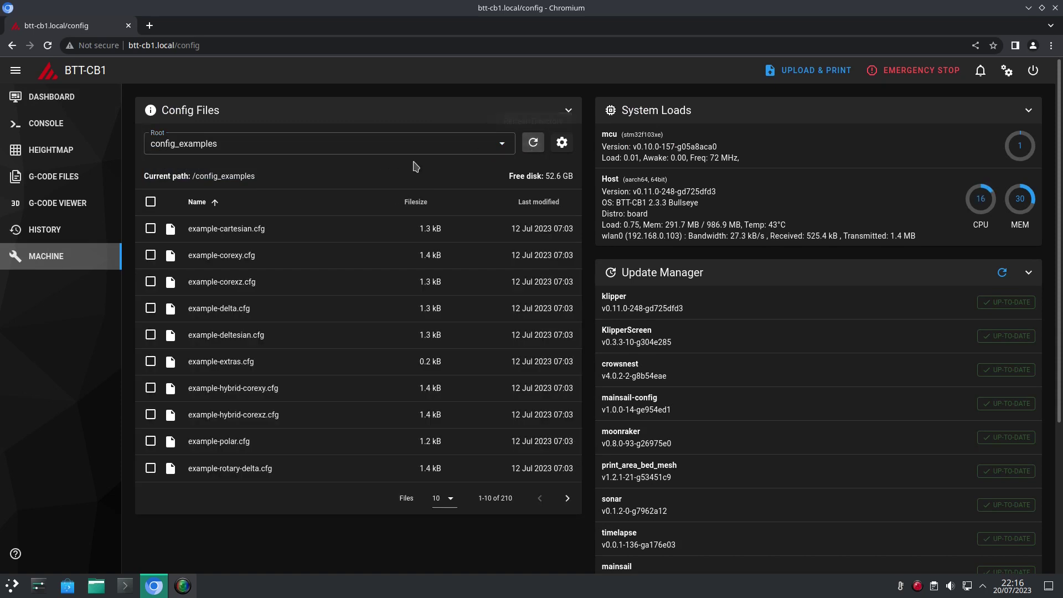
pyautogui.scroll(-3, 315, 236)
pyautogui.scroll(3, 325, 235)
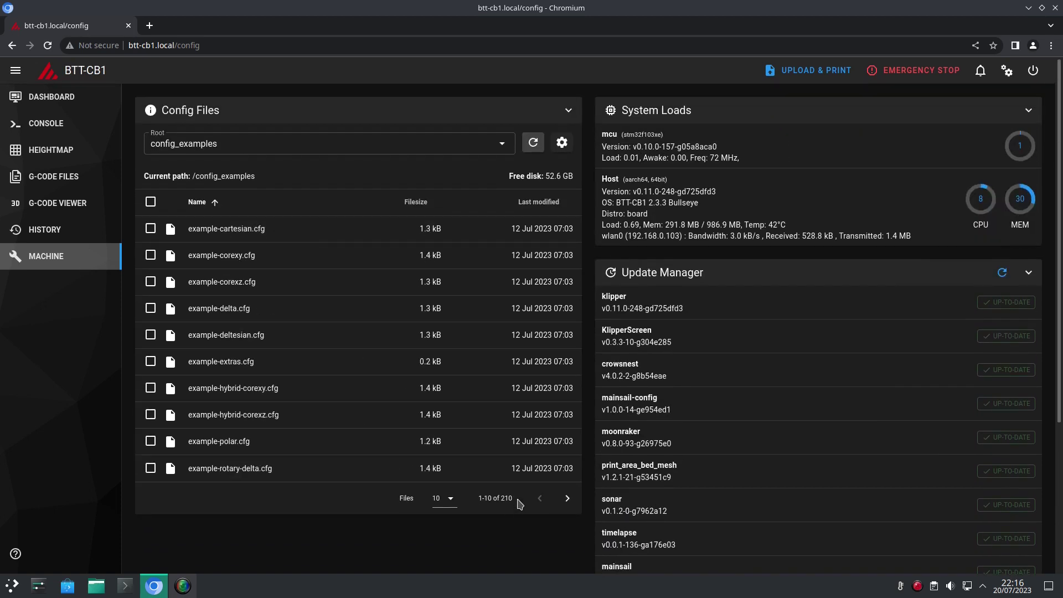
pyautogui.click(566, 498)
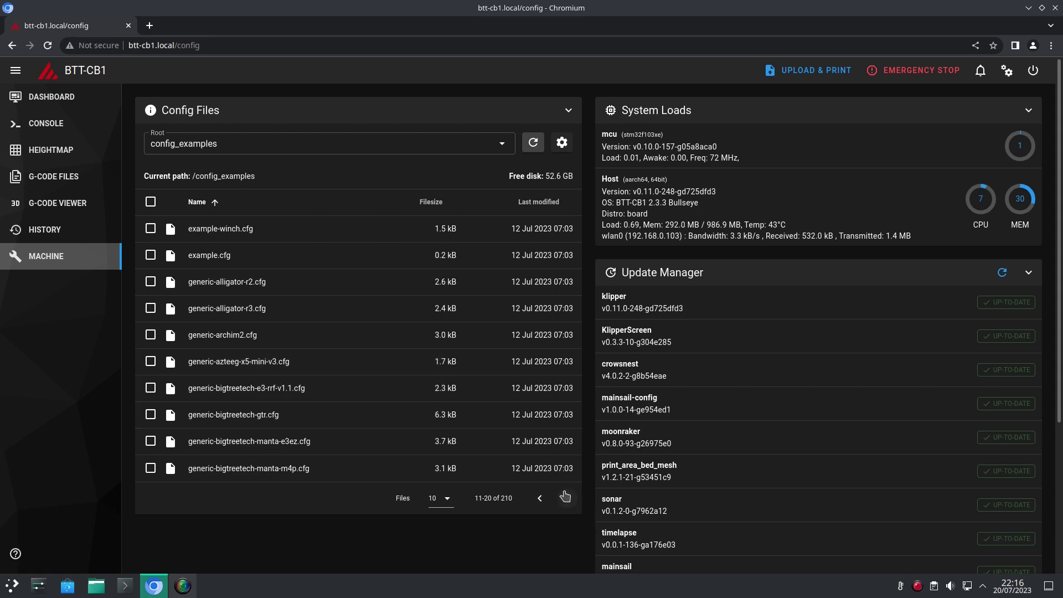
pyautogui.click(572, 504)
pyautogui.click(573, 505)
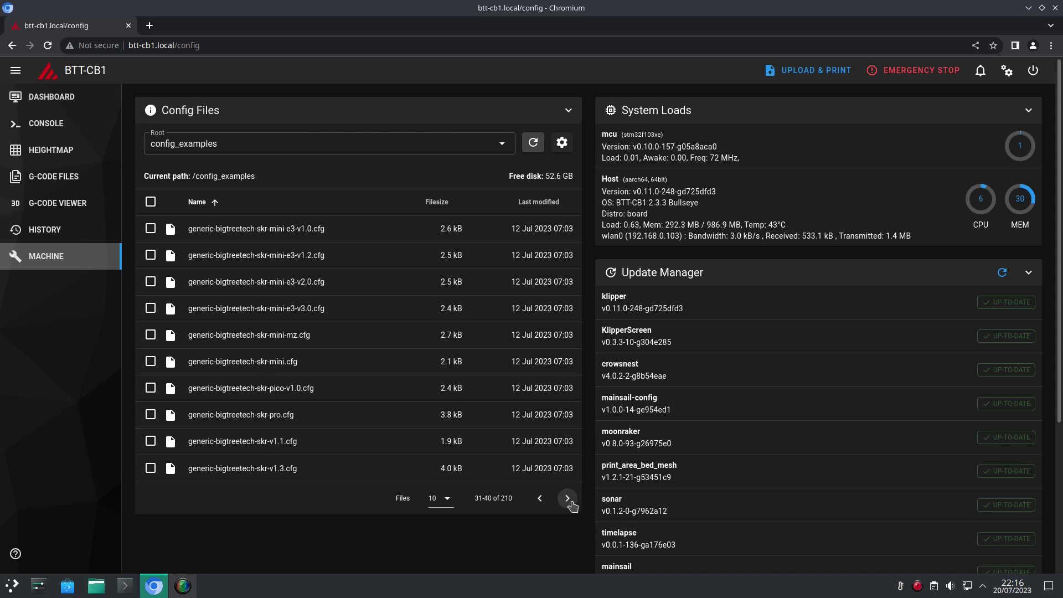
pyautogui.click(572, 505)
pyautogui.click(571, 505)
pyautogui.click(571, 505)
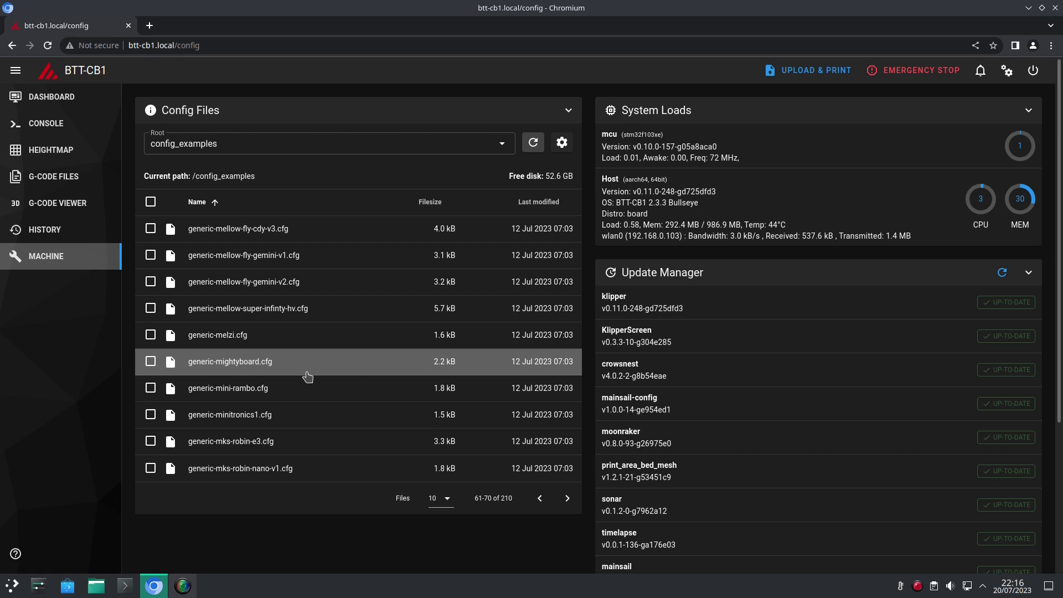
# Step: Read generic-mightyboard.cfg, close it, and return via the Console to the printer dashboard
pyautogui.click(224, 364)
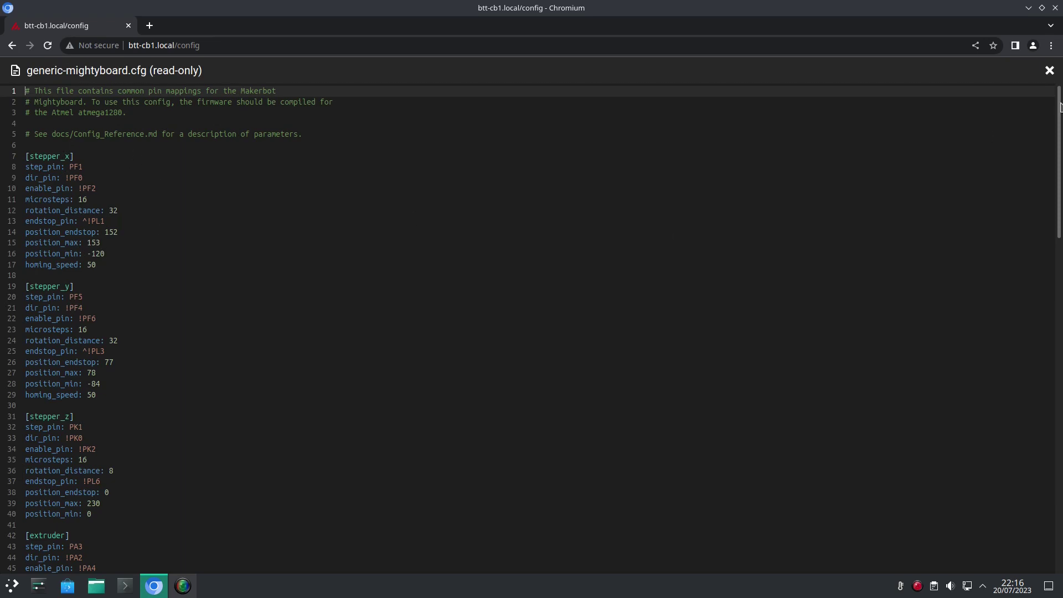
pyautogui.click(1049, 72)
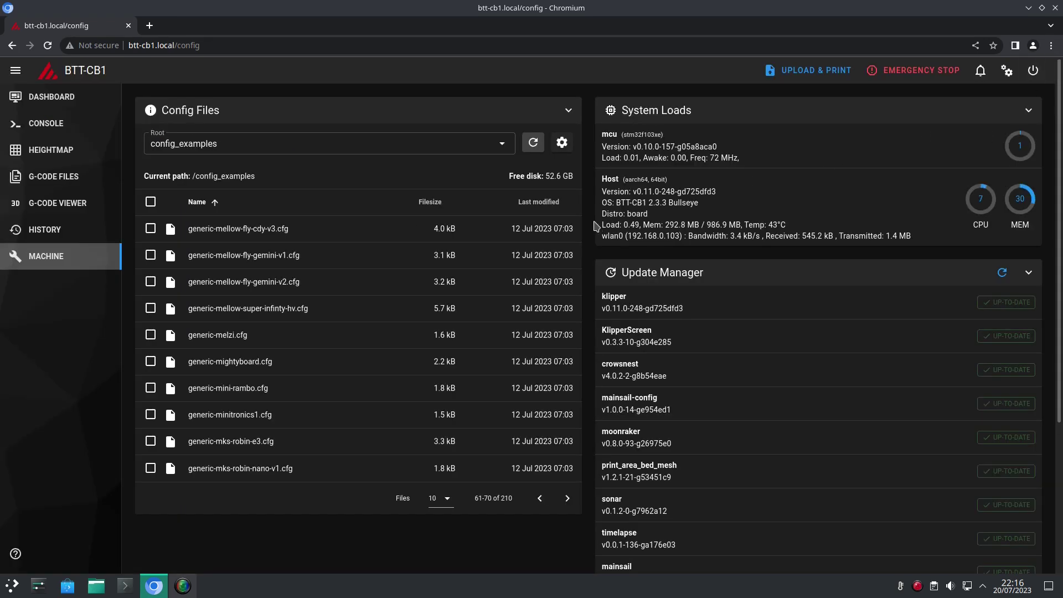
pyautogui.click(36, 125)
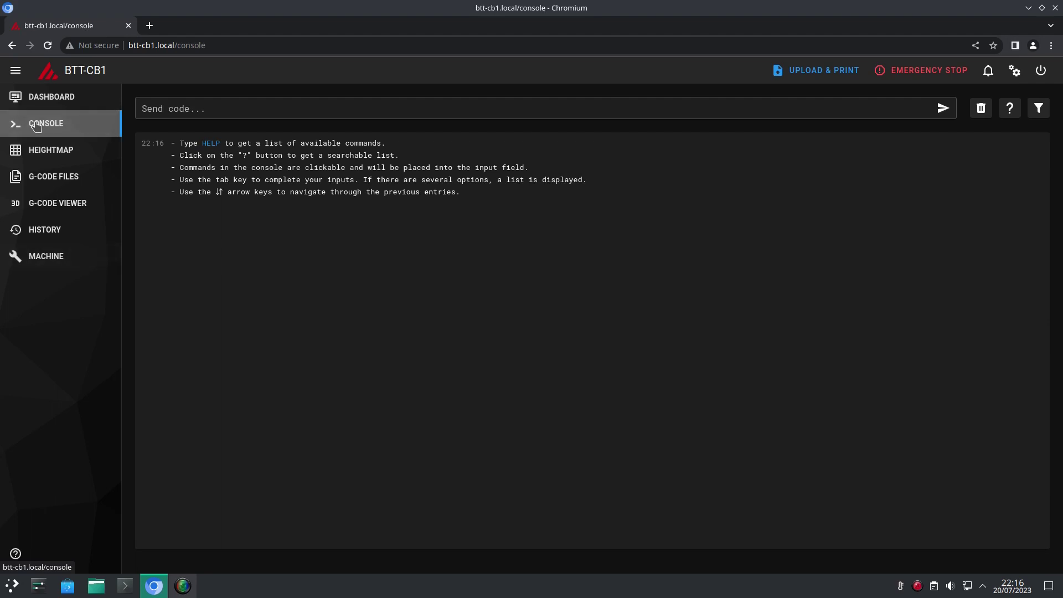
pyautogui.click(44, 99)
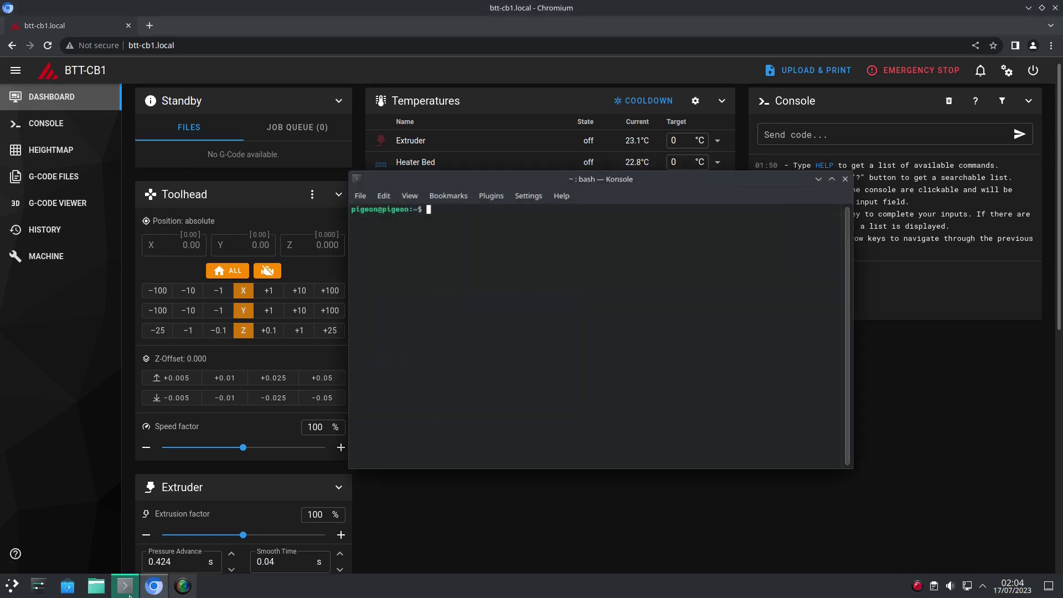
# Step: SSH into btt-cb1.local with sudo ssh, enter both passwords, and run neofetch
pyautogui.hotkey('ctrl', 'alt', 't')
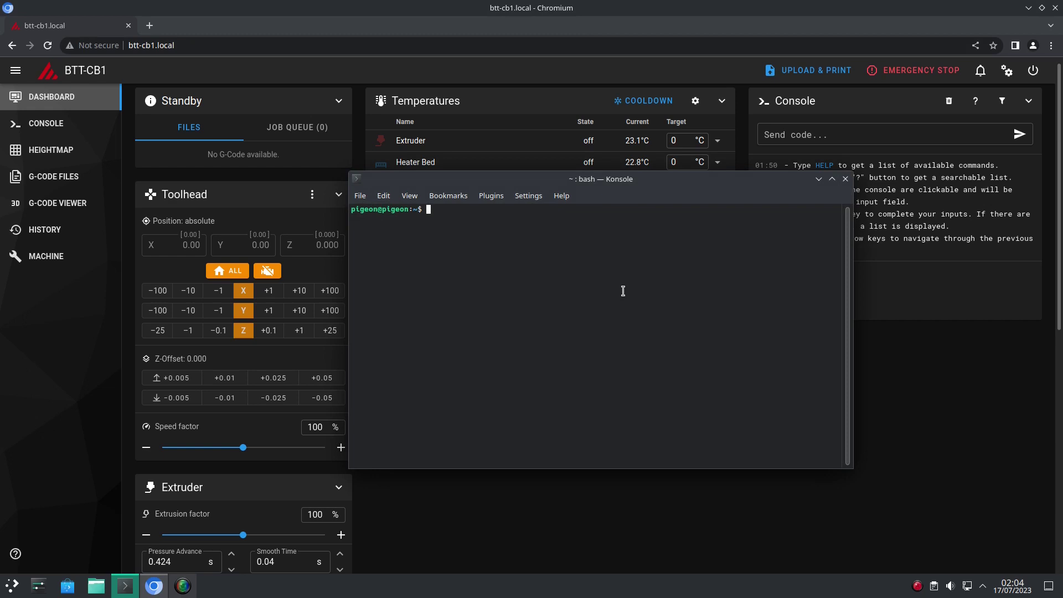
pyautogui.write('sudo ssh biqu@btt-cb1.local')
pyautogui.press('Return')
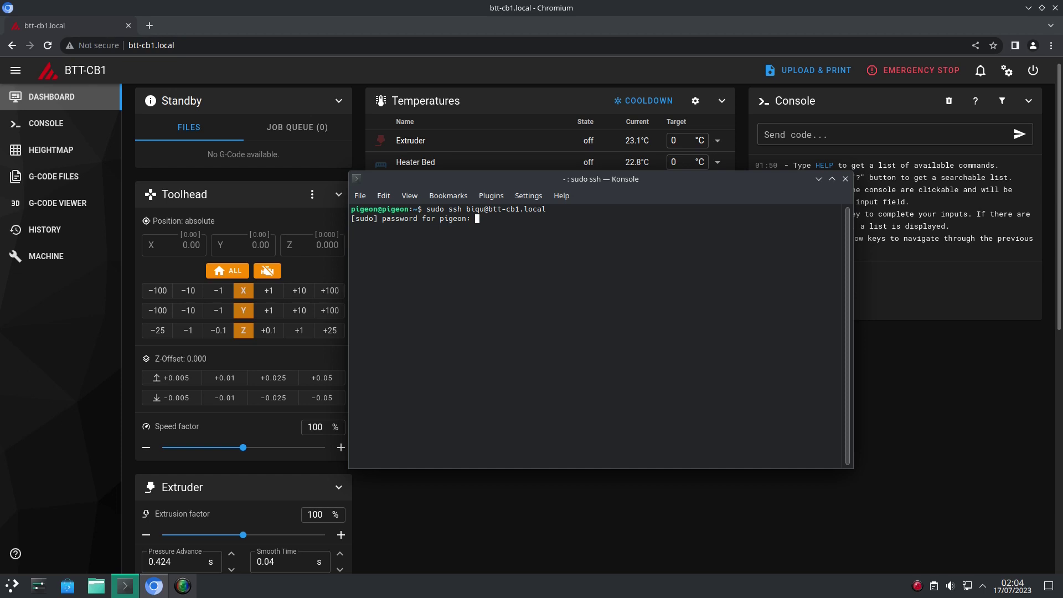
pyautogui.press('Return')
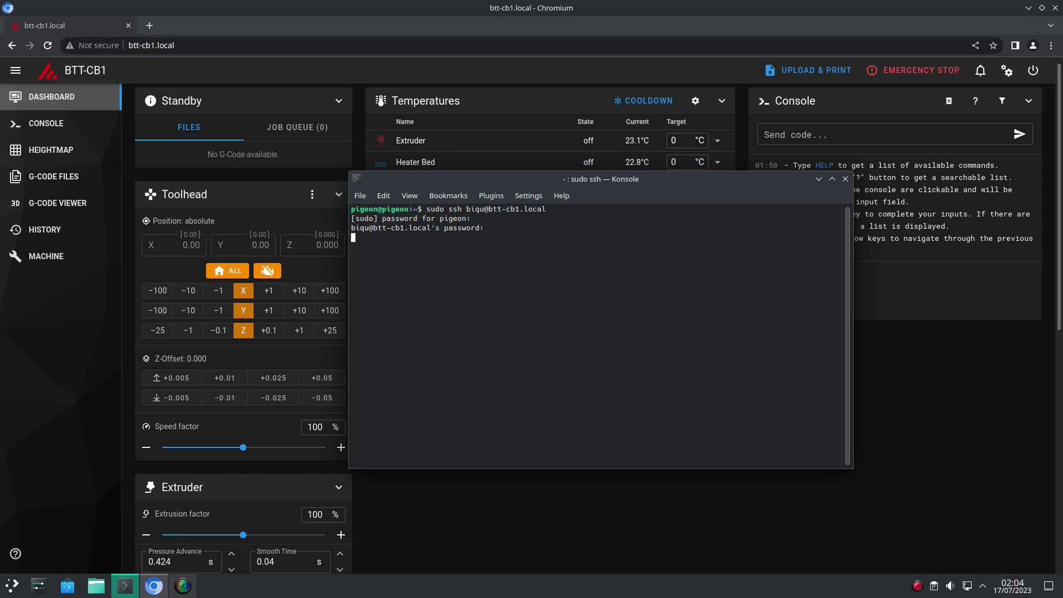
pyautogui.press('Return')
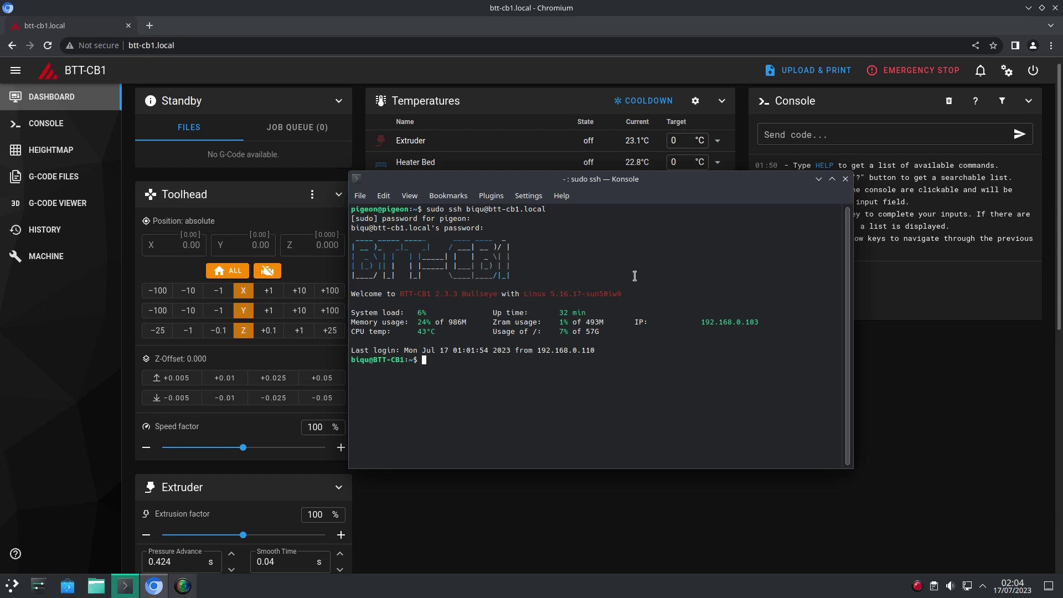
pyautogui.write('neofetch')
pyautogui.press('Return')
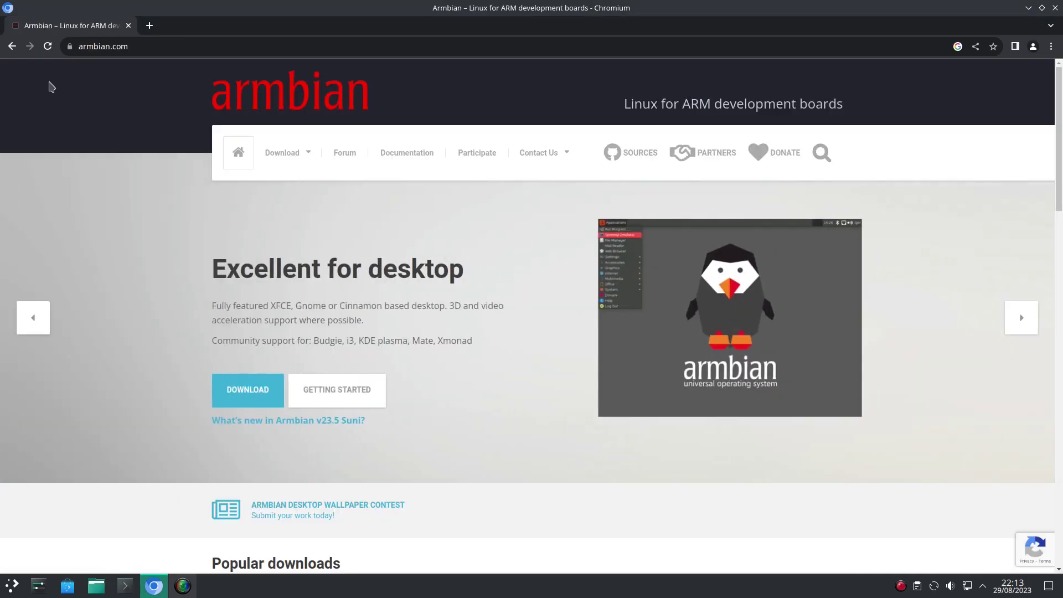
# Step: On Armbian's Download page, switch to the All support filter and scroll the board grid
pyautogui.click(296, 154)
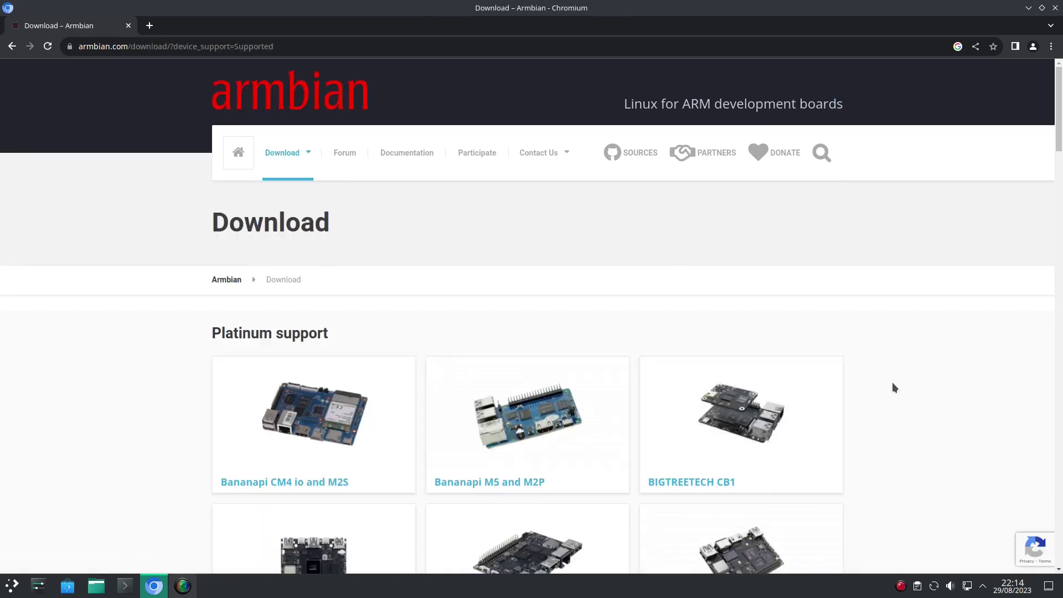
pyautogui.scroll(-10, 893, 384)
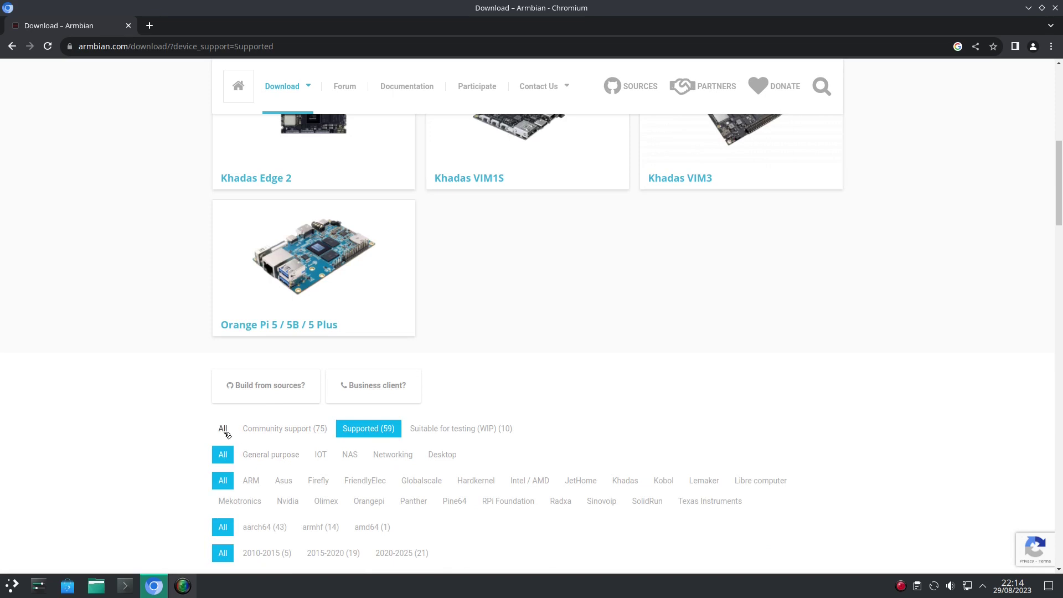
pyautogui.click(224, 430)
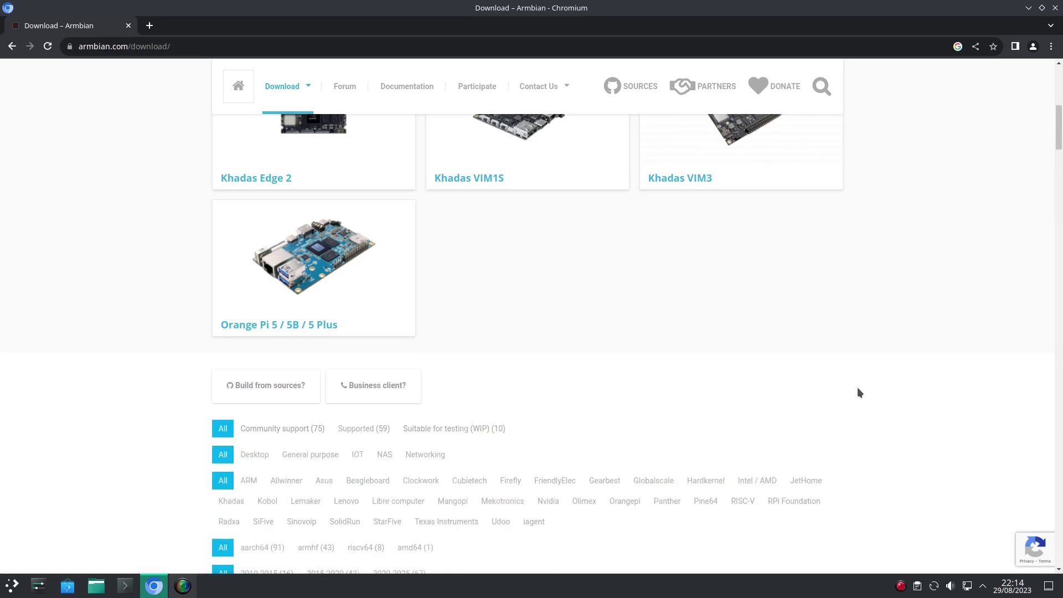
pyautogui.scroll(-8, 857, 387)
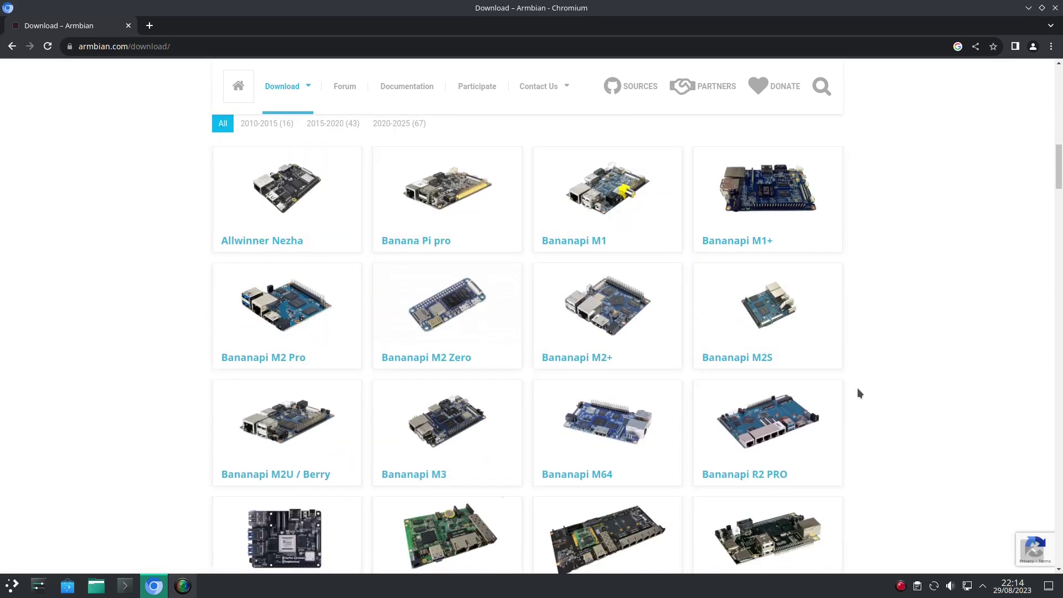
pyautogui.scroll(-14, 858, 389)
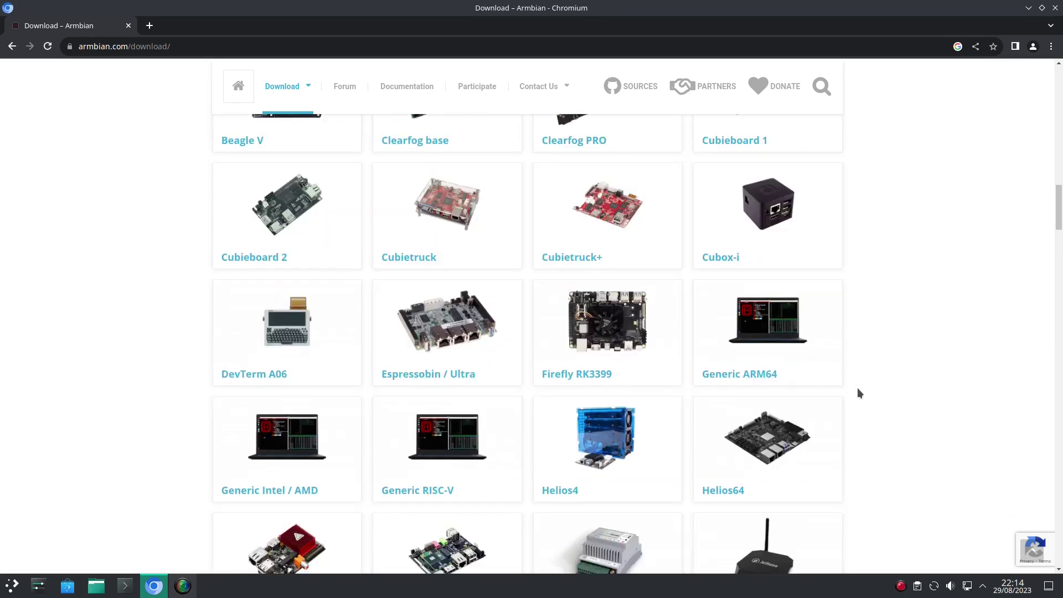
pyautogui.scroll(-3, 857, 388)
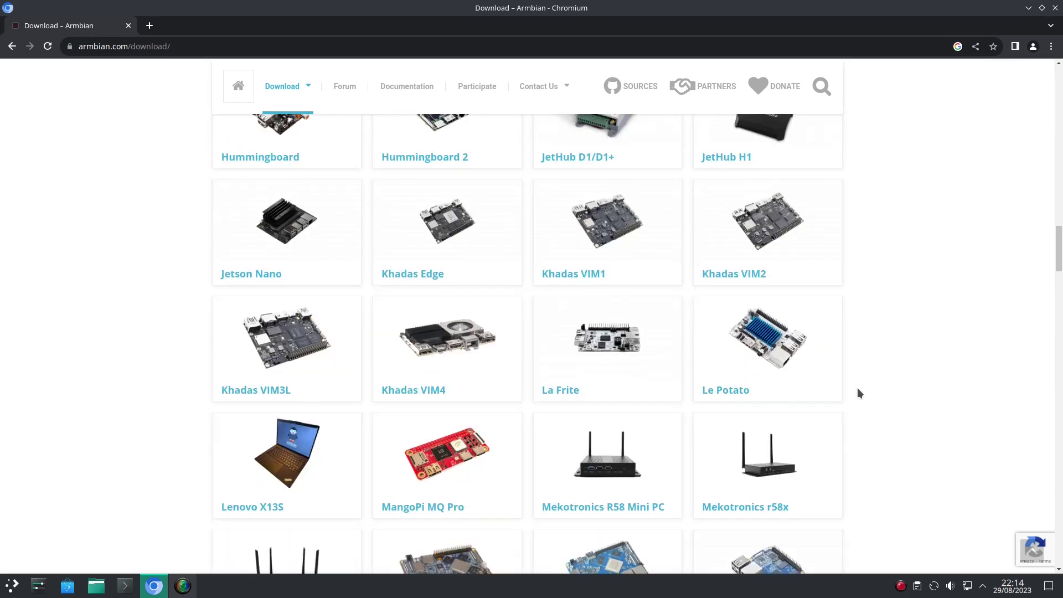
pyautogui.scroll(-8, 858, 388)
pyautogui.scroll(-9, 858, 388)
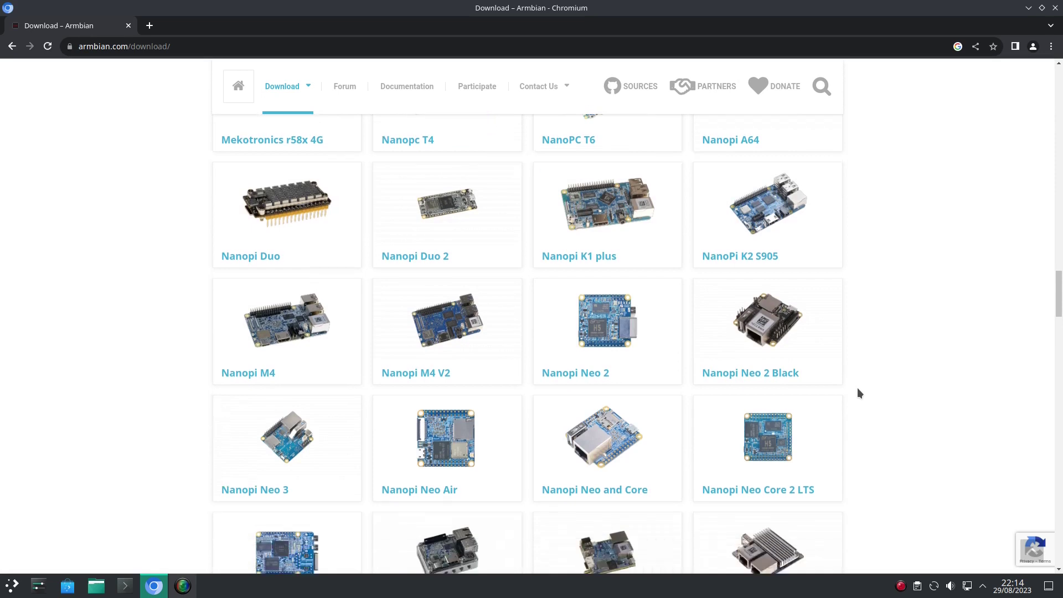
pyautogui.scroll(-9, 857, 393)
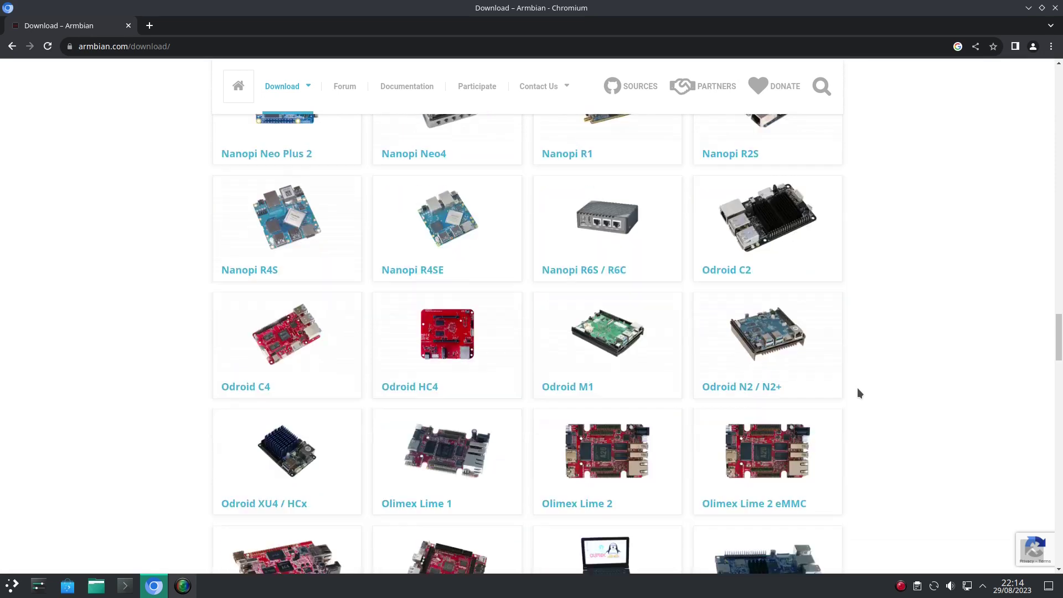
pyautogui.scroll(-11, 857, 393)
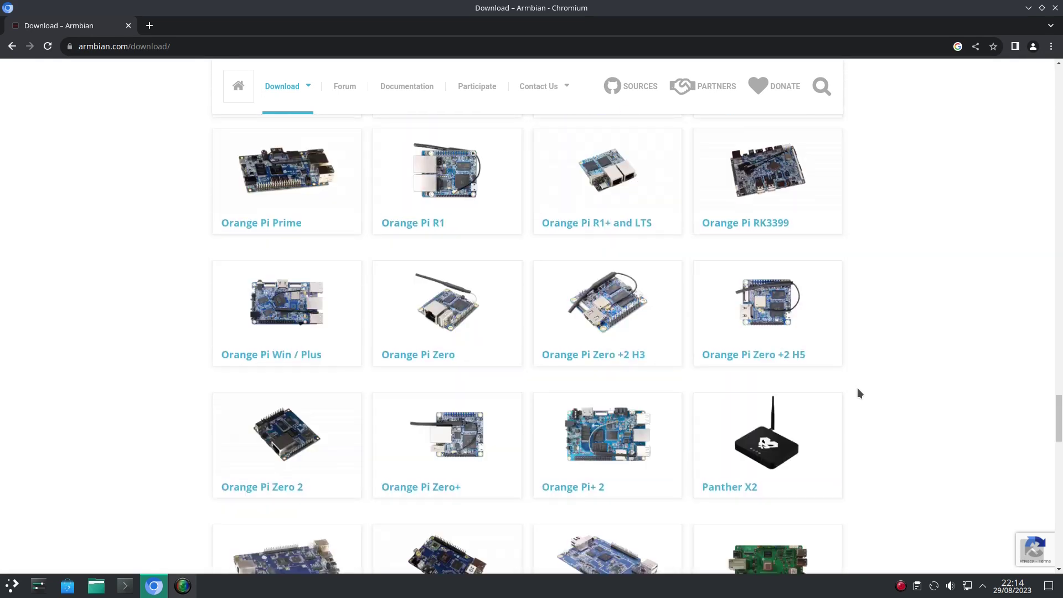
pyautogui.scroll(-11, 858, 392)
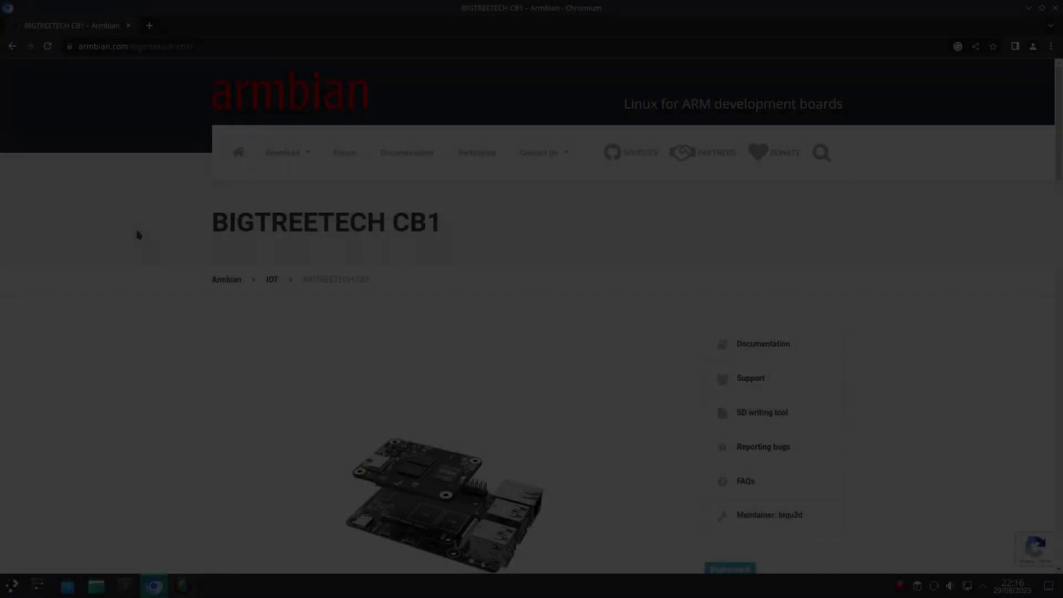
# Step: Scroll the BIGTREETECH CB1 page to review its Bookworm and Jammy image variants
pyautogui.scroll(-8, 139, 235)
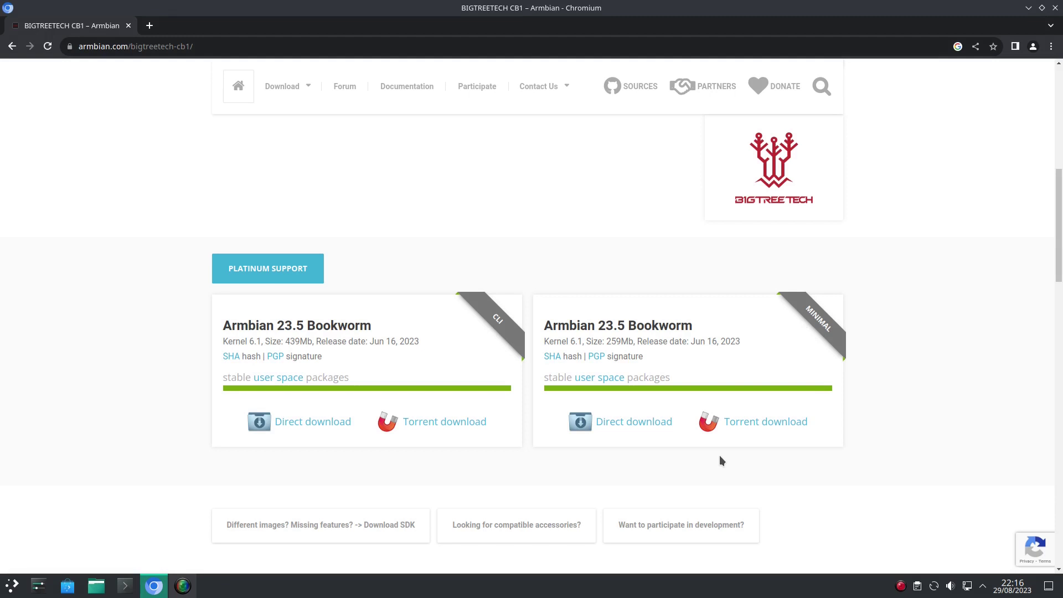
pyautogui.scroll(-5, 719, 460)
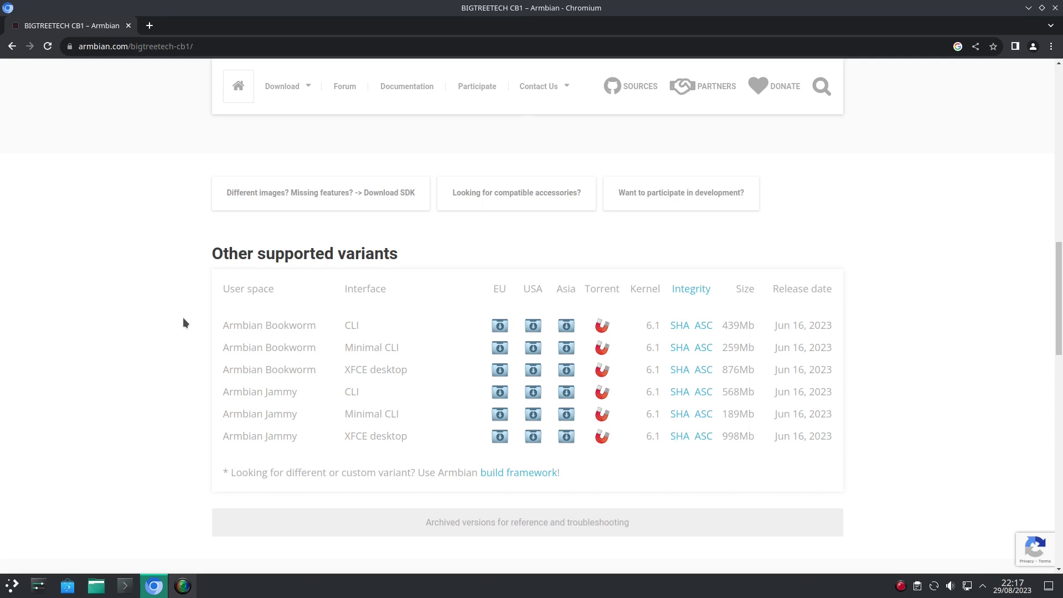
pyautogui.scroll(10, 182, 317)
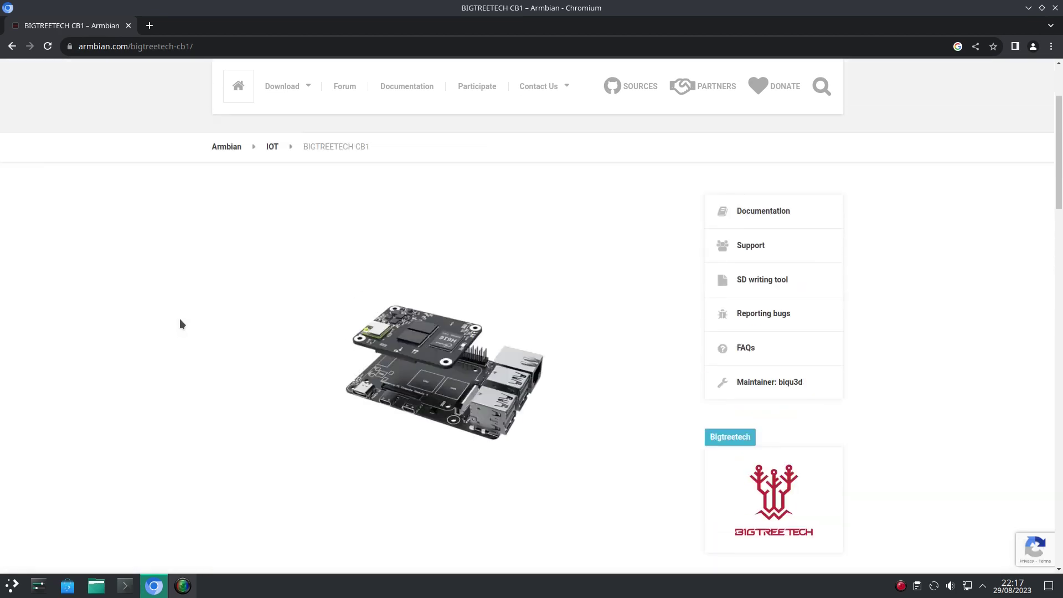
# Step: Open the board's Armbian Documentation link and scroll down to What is Armbian?
pyautogui.click(785, 218)
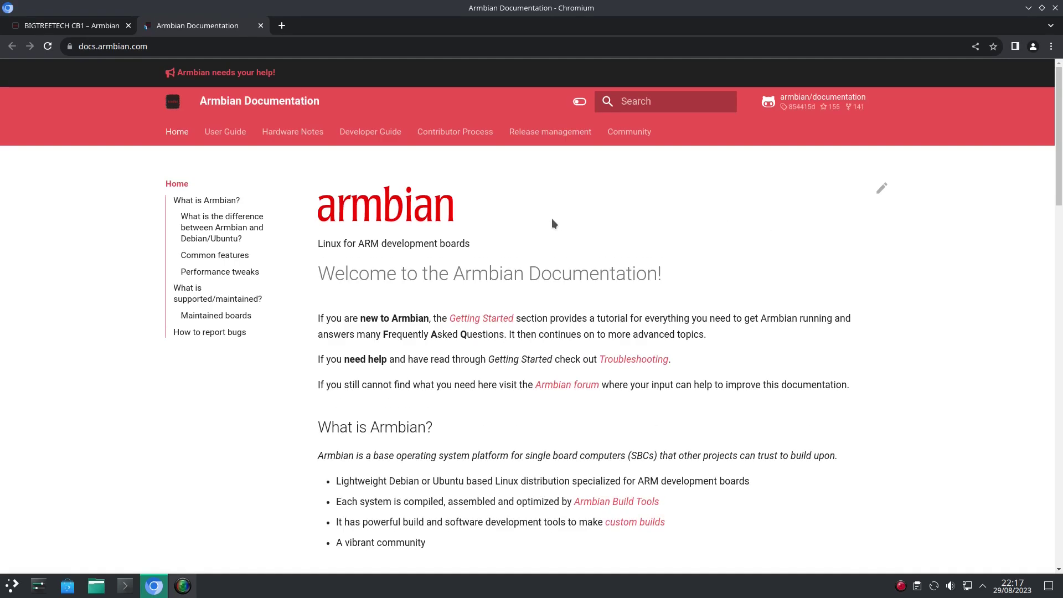
pyautogui.scroll(-5, 551, 222)
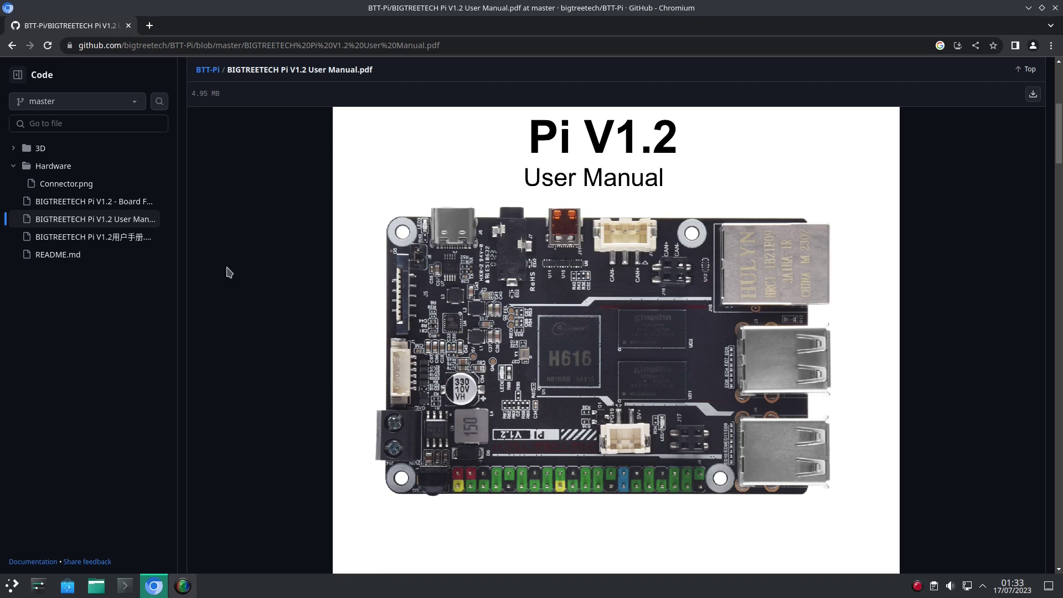
# Step: Reload the BIGTREETECH Pi V1.2 User Manual PDF and scroll its opening pages, loading more
pyautogui.click(12, 46)
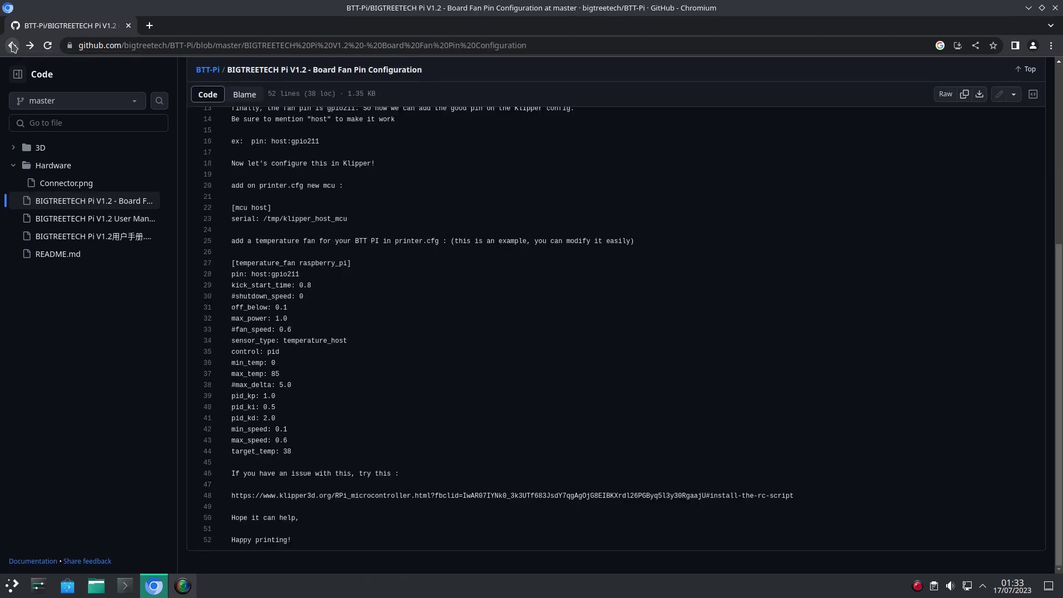
pyautogui.click(29, 47)
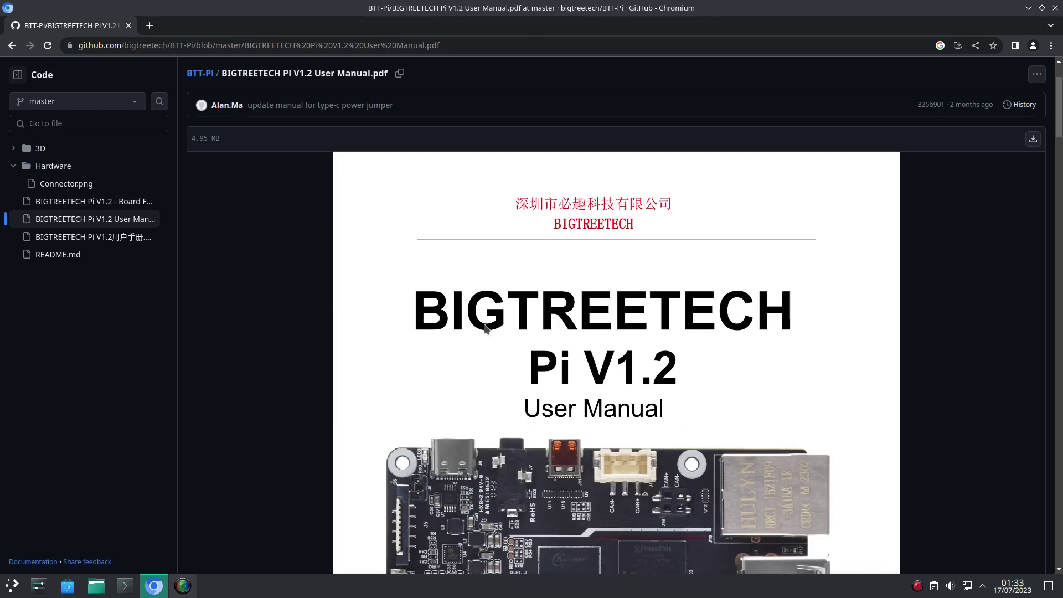
pyautogui.scroll(-20, 482, 327)
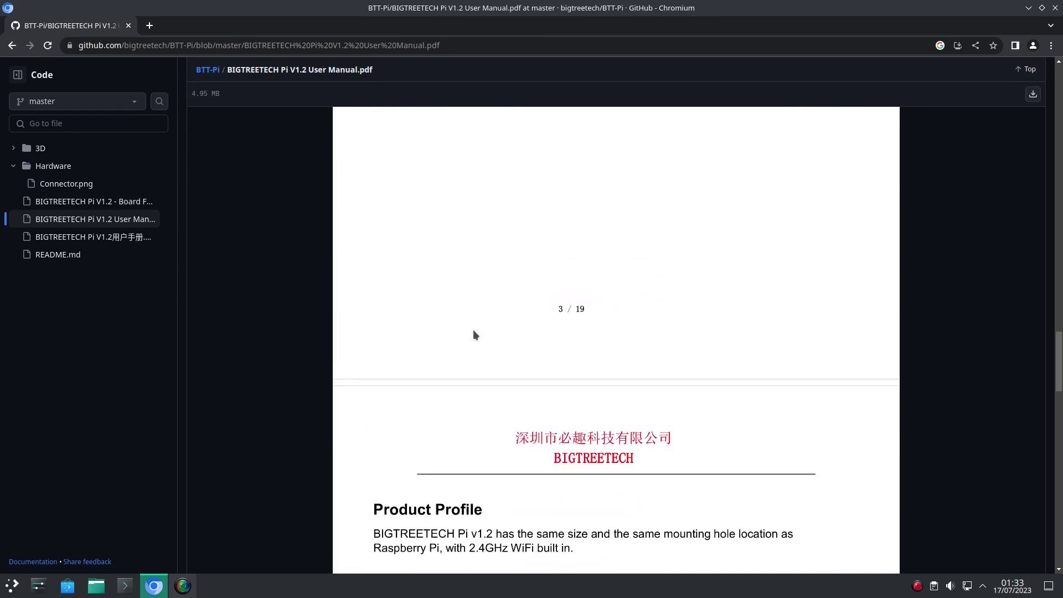
pyautogui.scroll(-20, 474, 334)
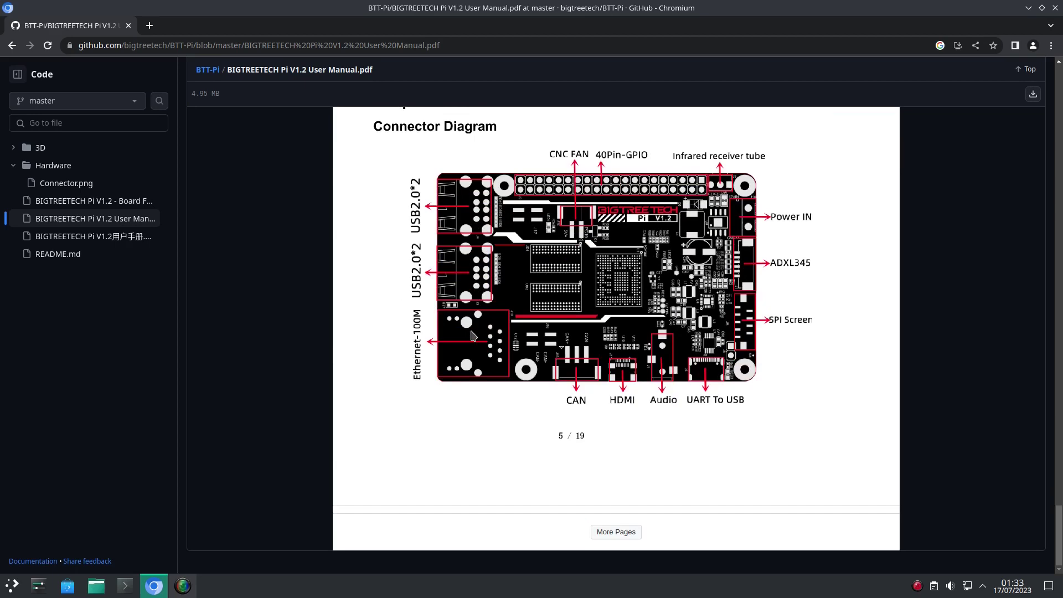
pyautogui.click(617, 533)
pyautogui.scroll(-7, 579, 457)
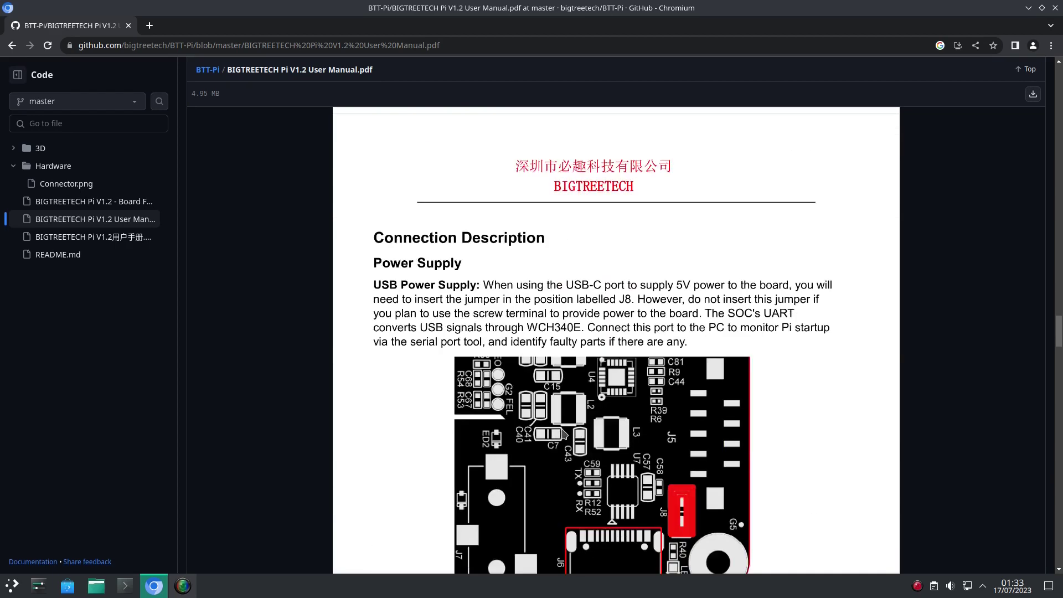
pyautogui.scroll(-20, 562, 432)
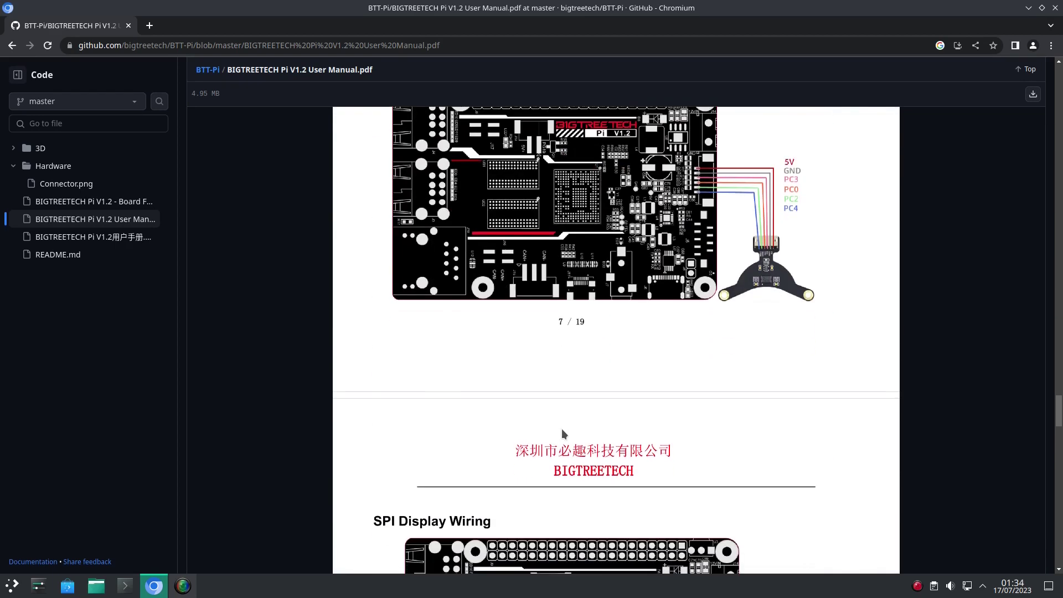
pyautogui.scroll(-20, 562, 429)
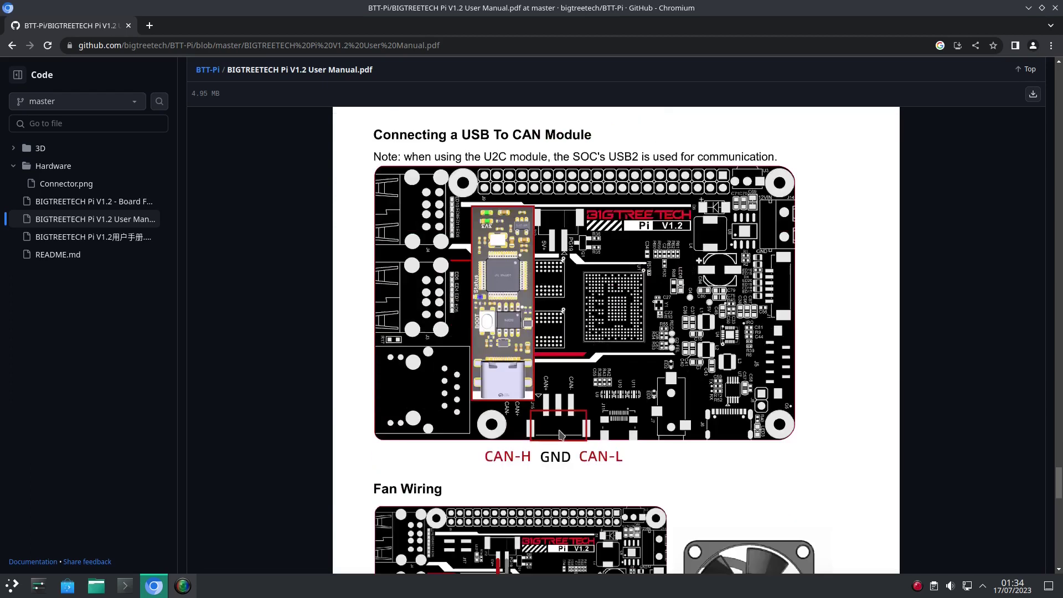
pyautogui.scroll(-20, 559, 433)
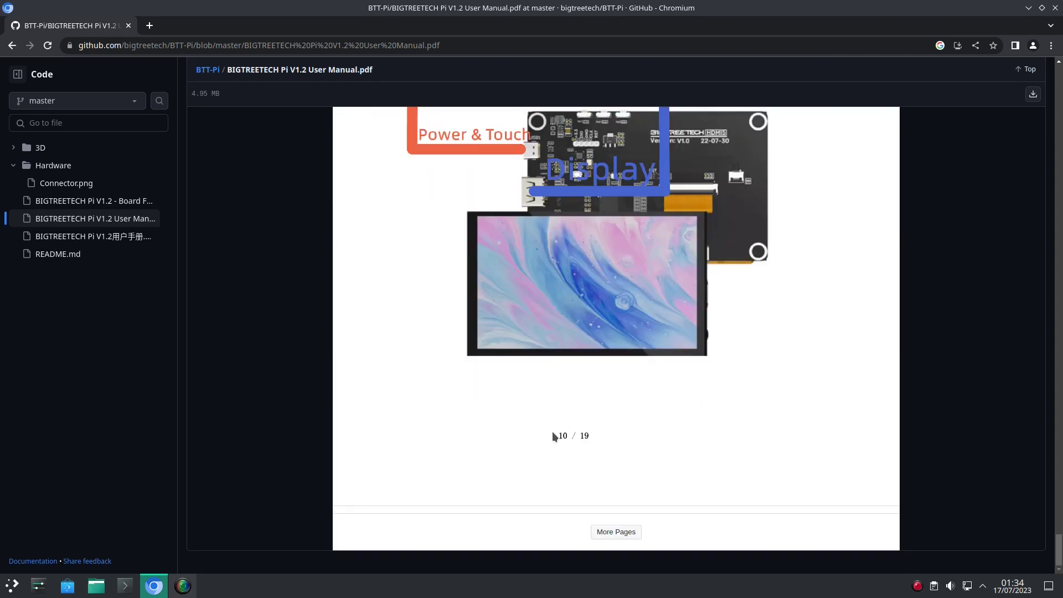
# Step: Load further manual pages and scroll on toward the page 15 WiFi setup
pyautogui.click(626, 535)
pyautogui.scroll(-1, 591, 441)
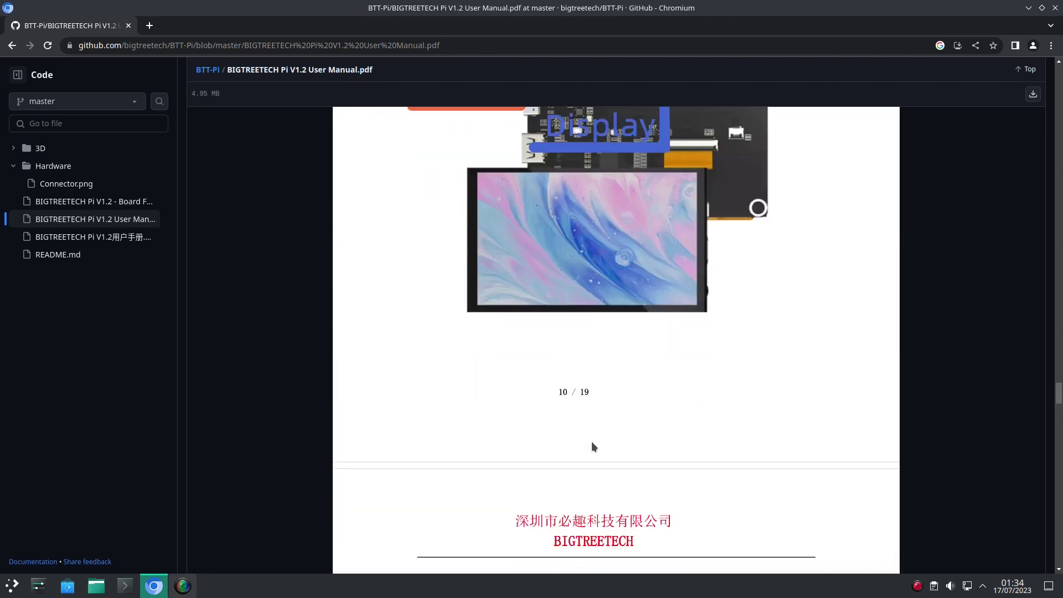
pyautogui.scroll(-20, 591, 441)
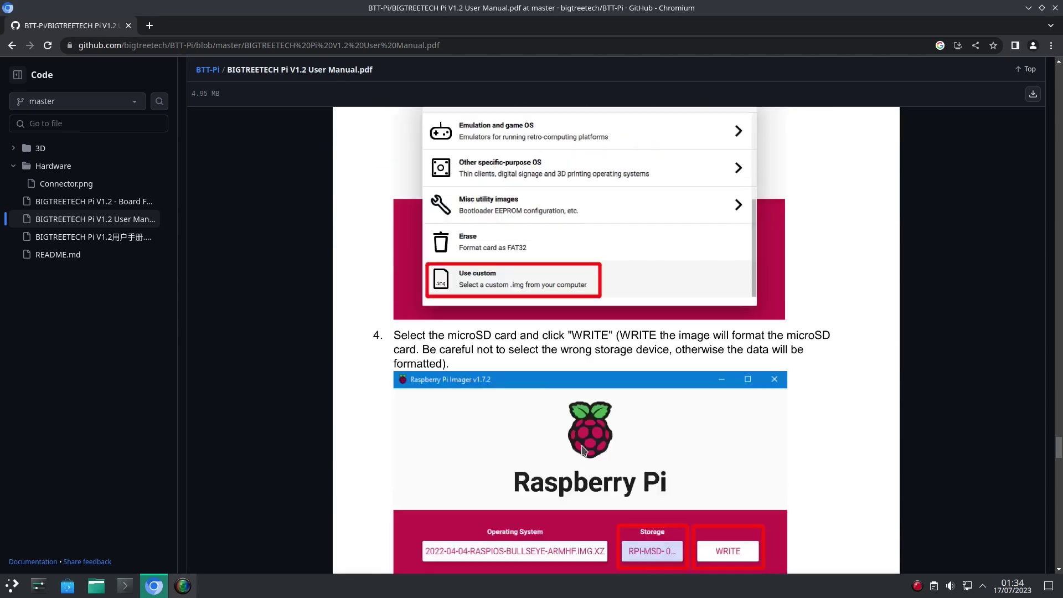
pyautogui.scroll(-20, 584, 449)
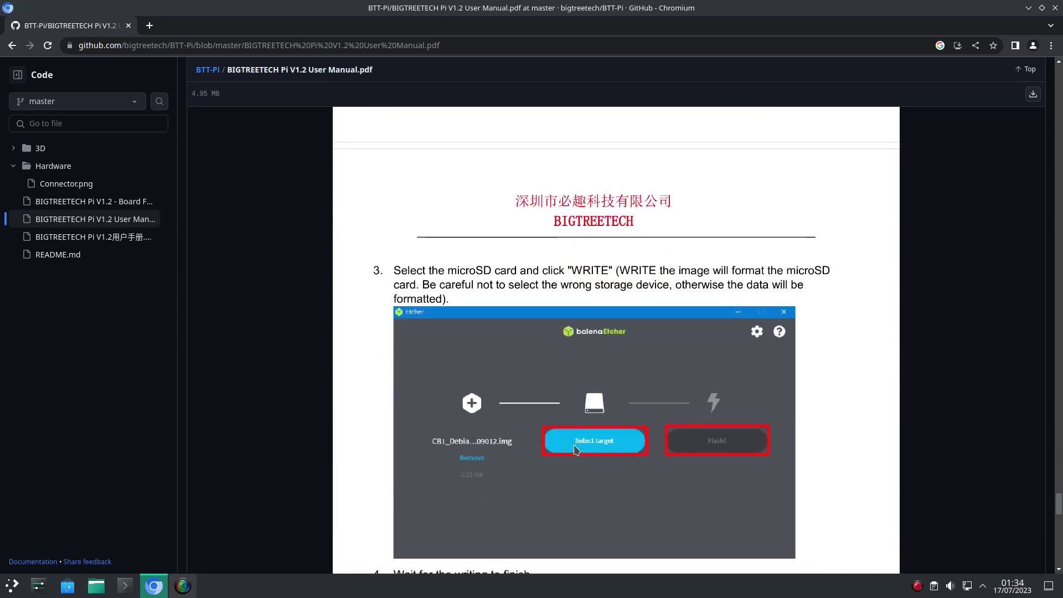
pyautogui.scroll(-20, 574, 446)
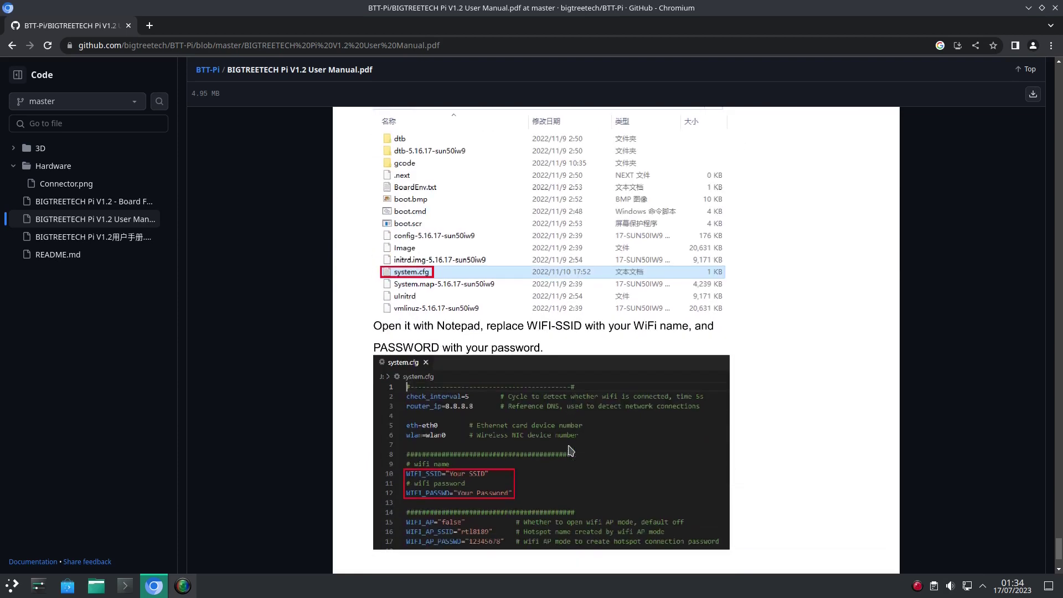
pyautogui.scroll(-5, 570, 450)
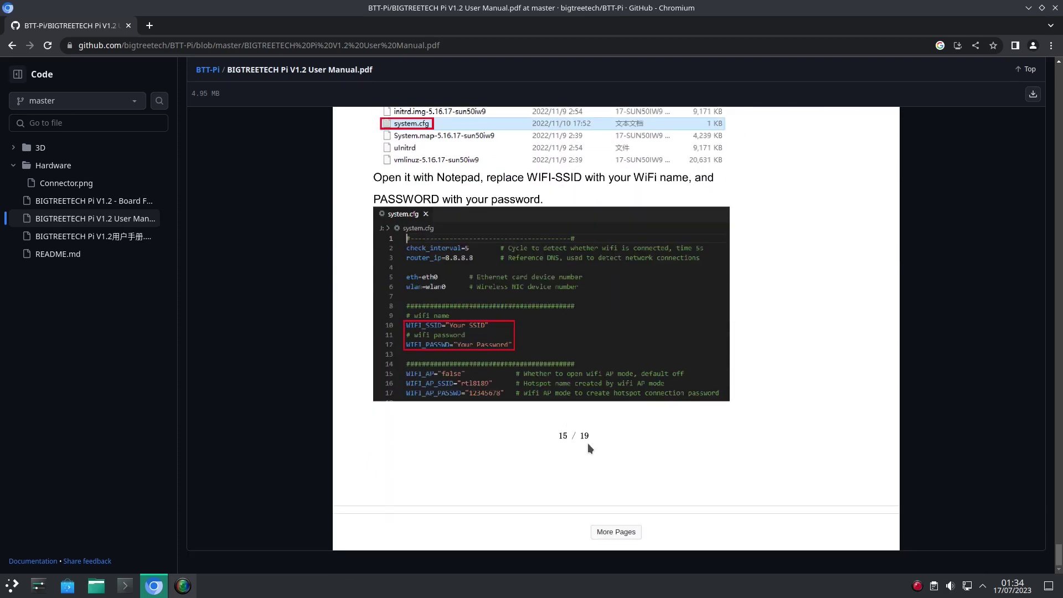
pyautogui.click(620, 530)
# Step: Scroll the manual through Configure the Motherboard and Login to page 17's Compile MCU Firmware
pyautogui.scroll(-11, 589, 425)
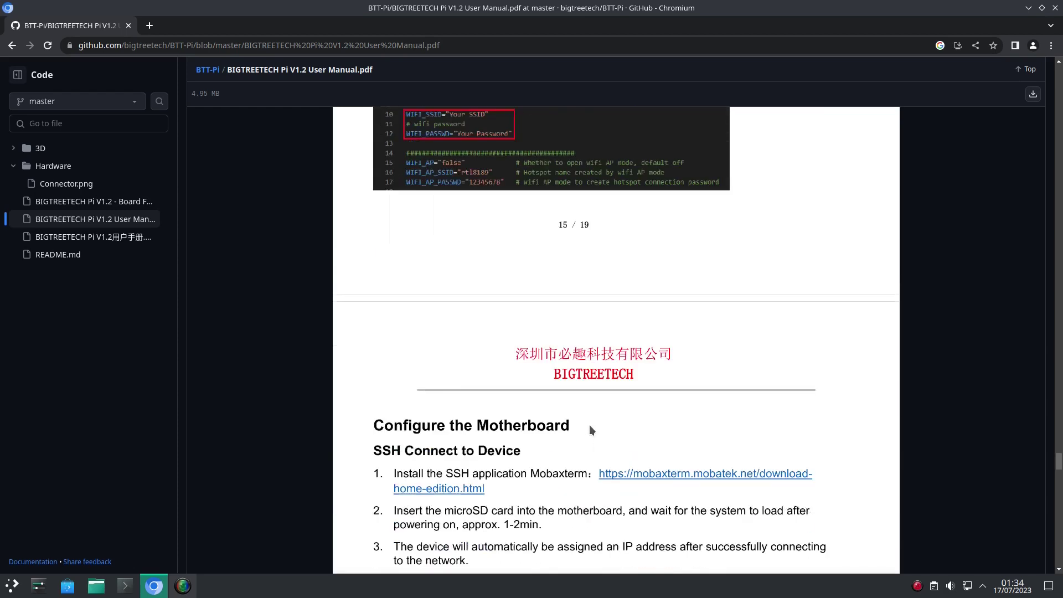
pyautogui.scroll(-15, 586, 431)
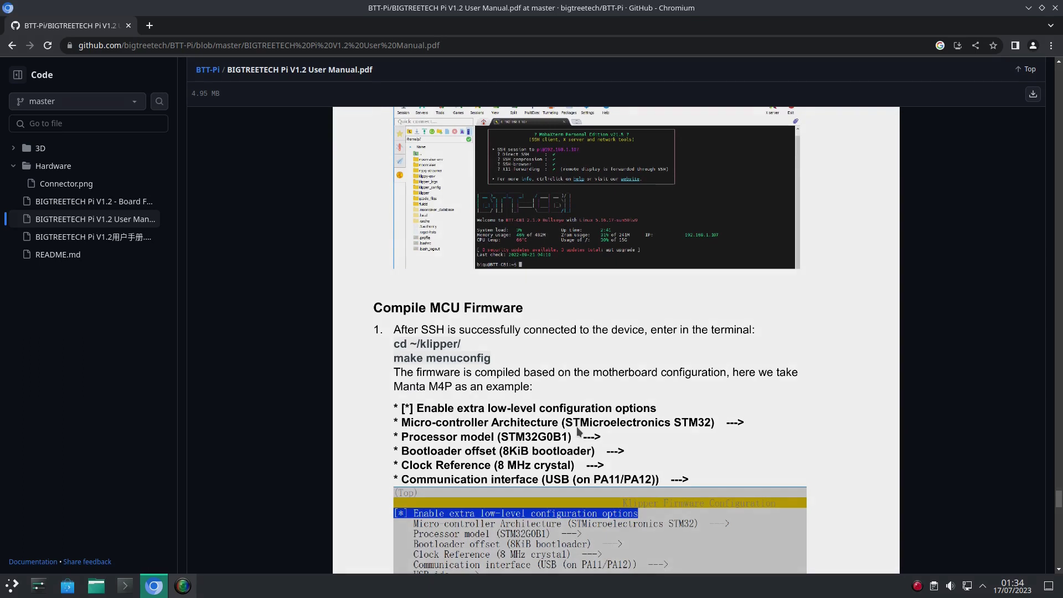
pyautogui.scroll(-4, 577, 431)
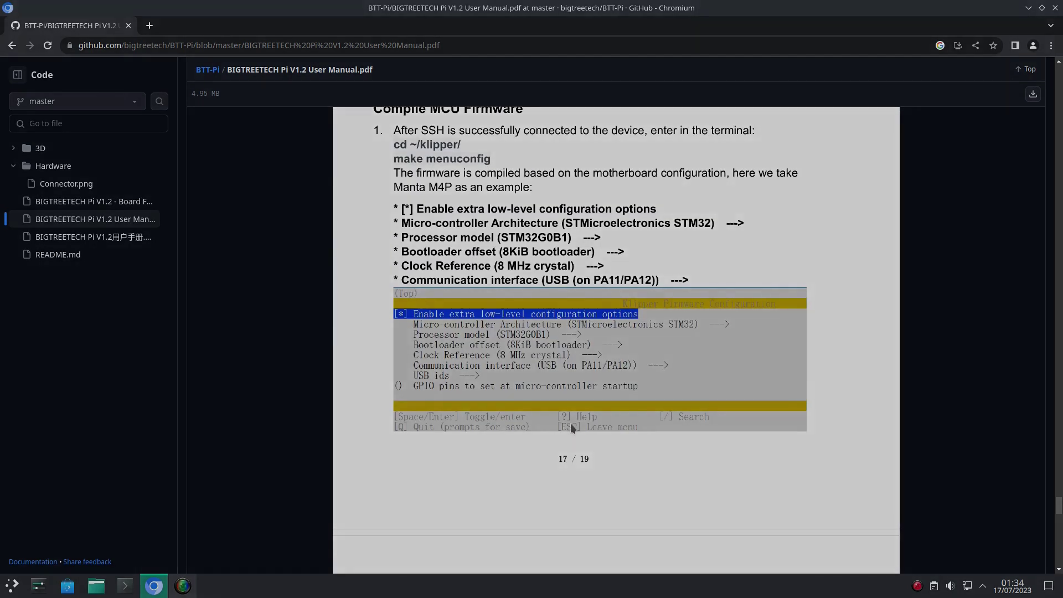
pyautogui.scroll(1, 571, 423)
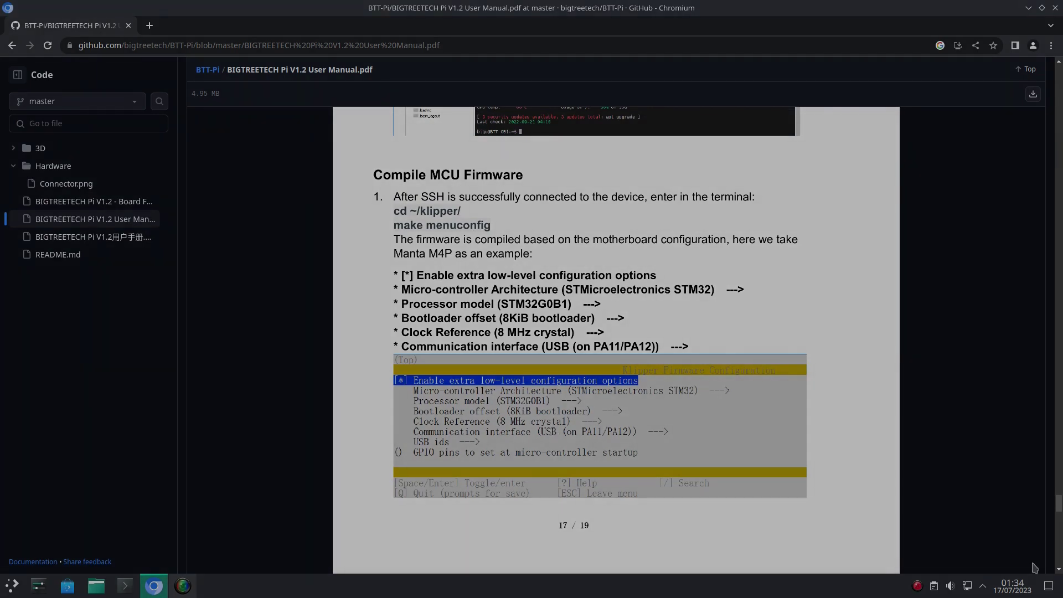
pyautogui.click(1058, 572)
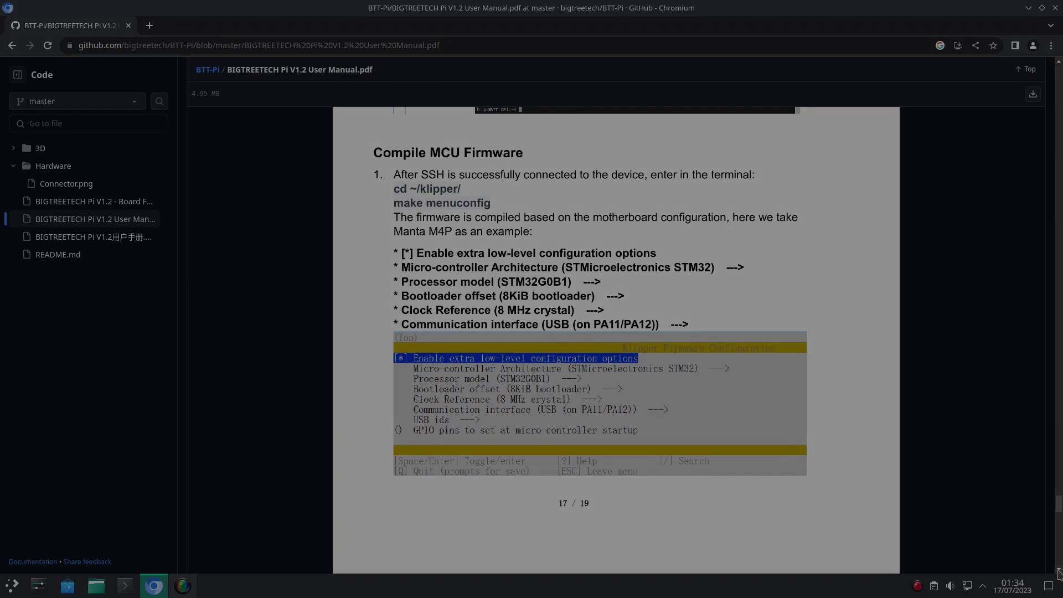
pyautogui.click(1059, 572)
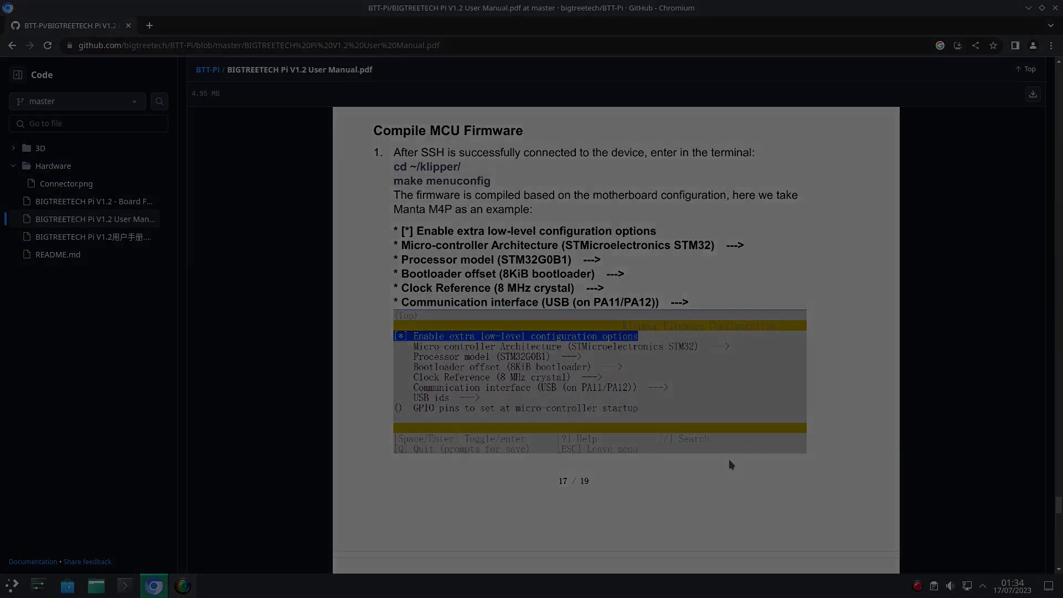
pyautogui.scroll(5, 713, 467)
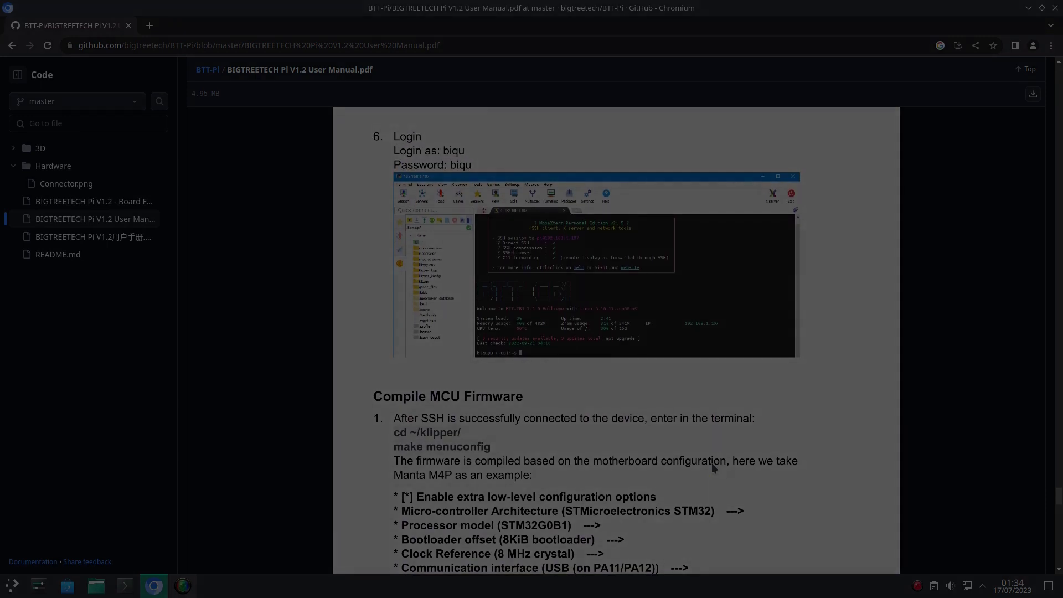
pyautogui.scroll(2, 713, 461)
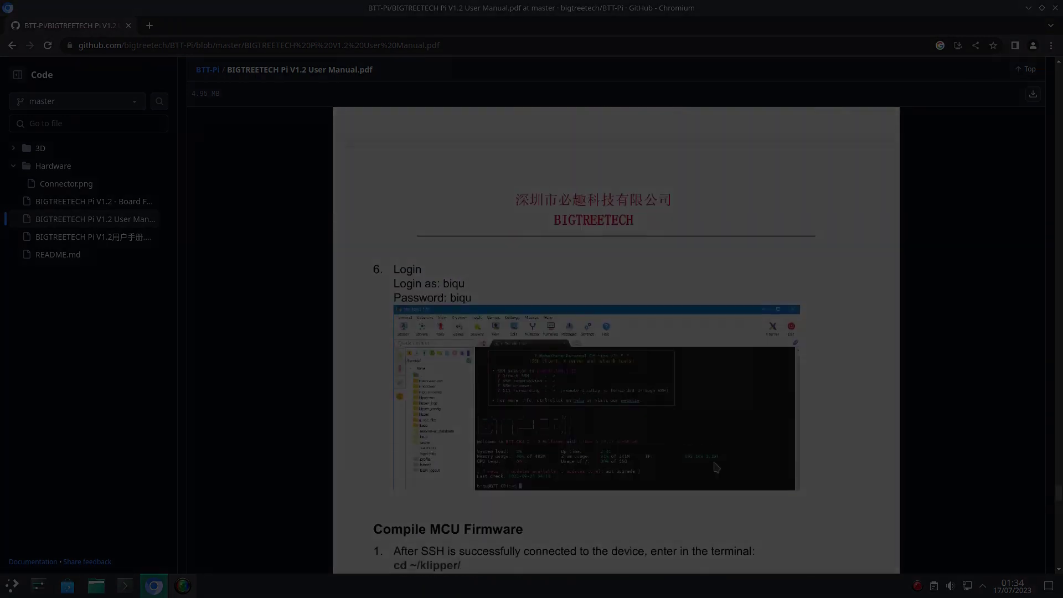
pyautogui.scroll(-2, 716, 468)
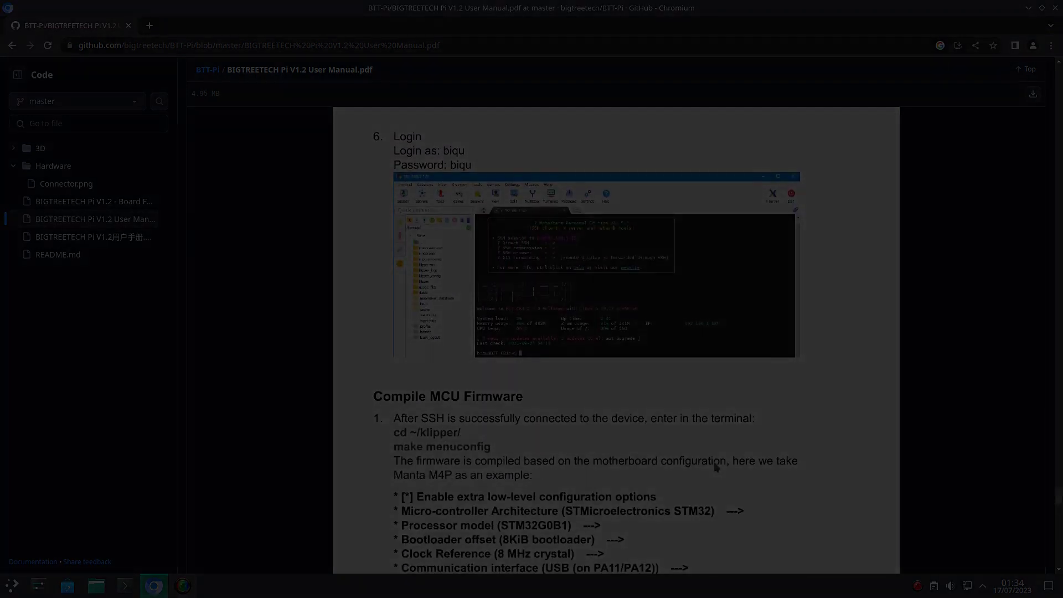